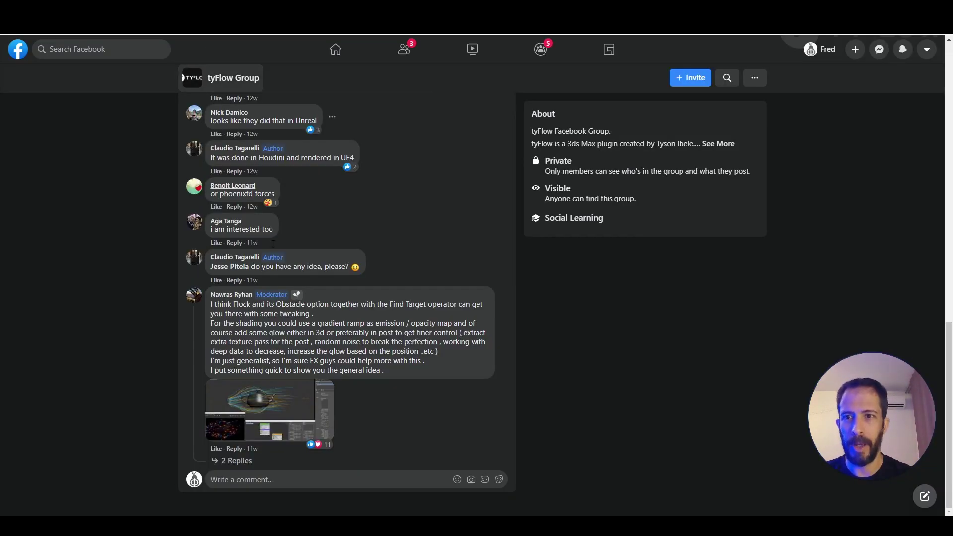
- Review the tyFlow Group discussion about reproducing the flowing particle effect with tyFlow
mouse_move(217, 298)
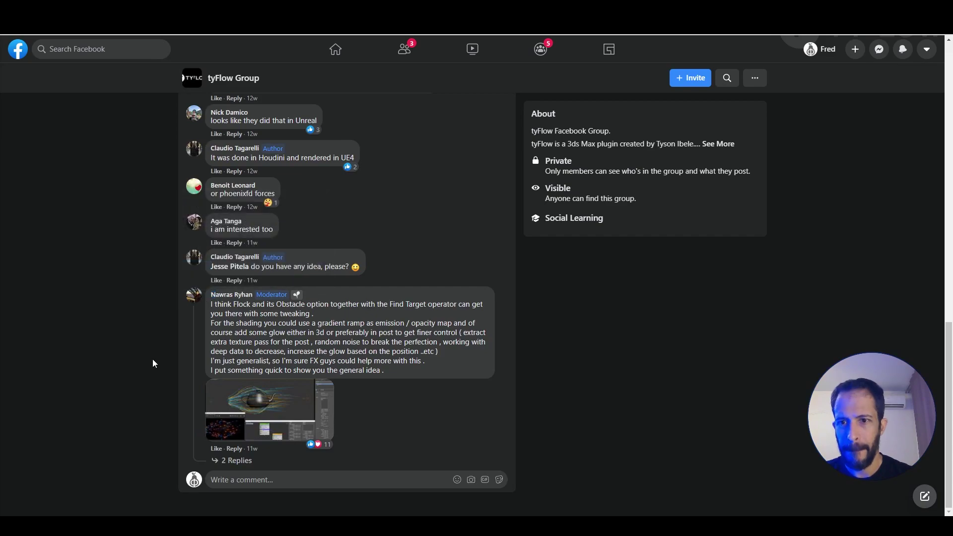
scroll(152, 358, up, 20)
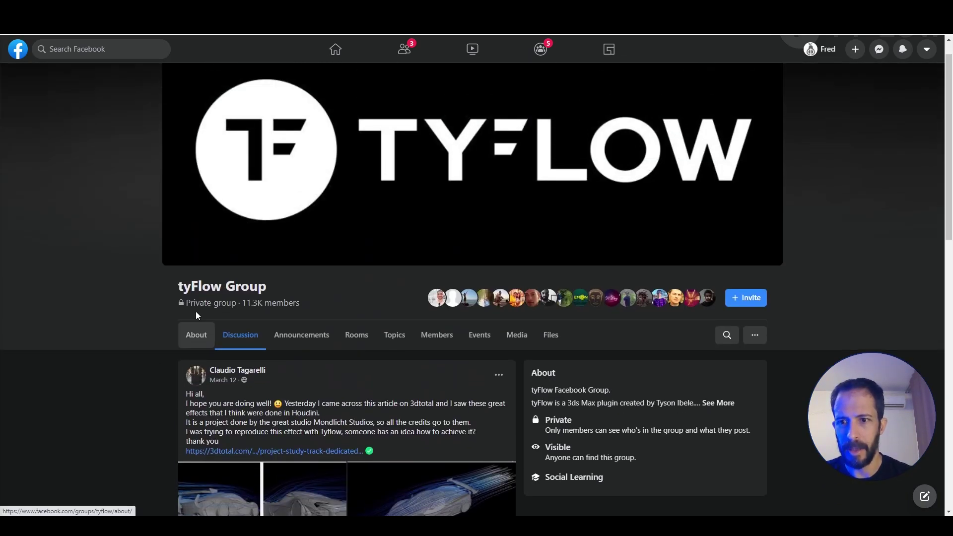
scroll(196, 311, down, 4)
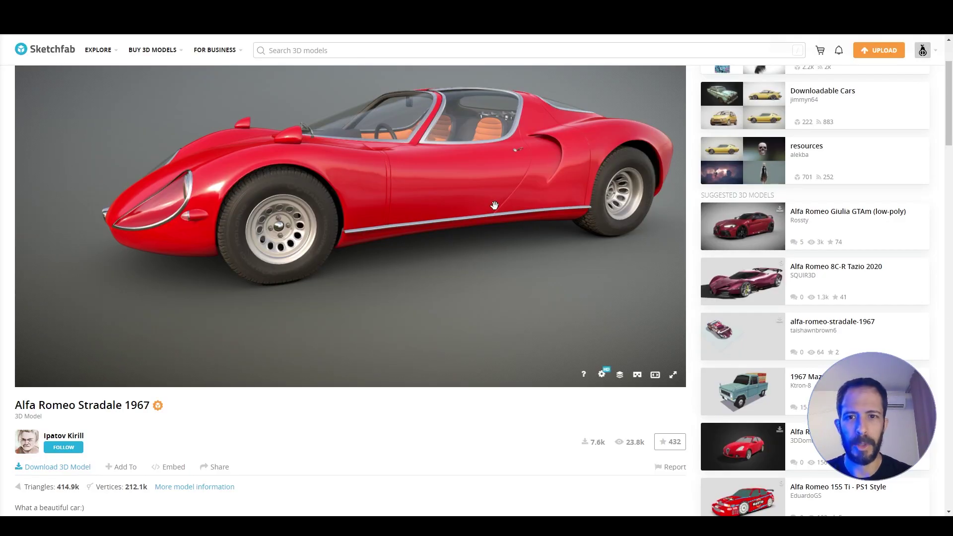
- Inspect the Alfa Romeo Stradale 1967 model and its details on Sketchfab
mouse_move(493, 205)
mouse_down()
mouse_move(498, 243)
mouse_move(493, 223)
mouse_up()
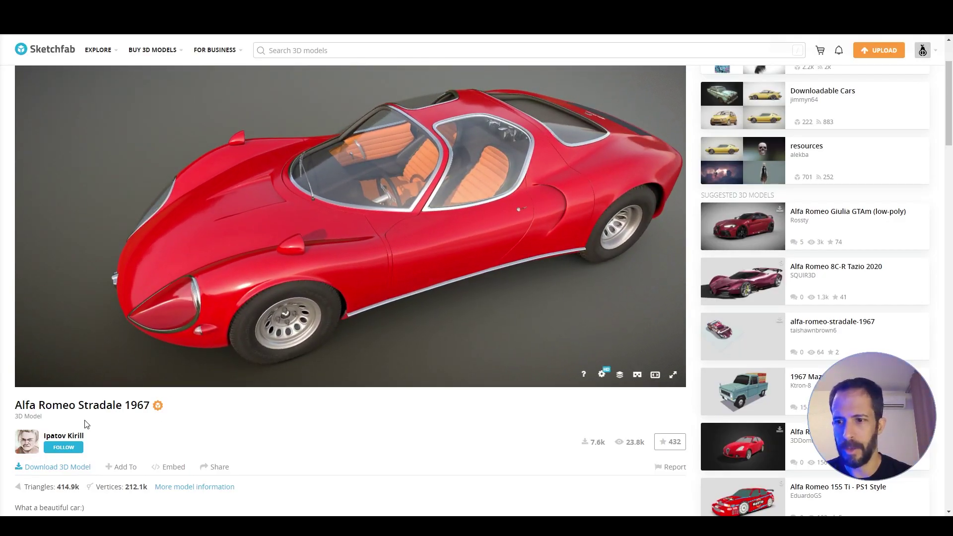
drag(19, 407, 149, 404)
drag(112, 446, 300, 460)
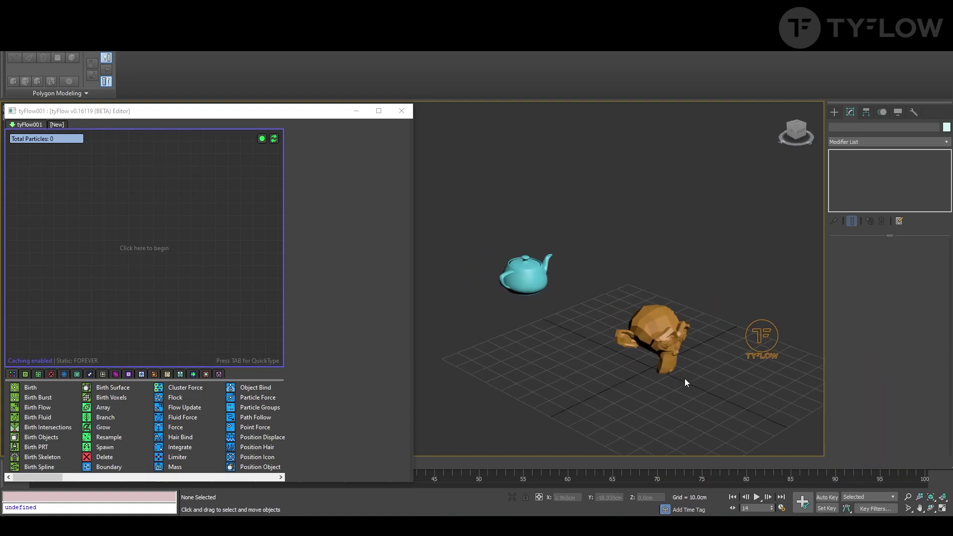
- Switch to 3ds Max and examine the monkey head and the teapot in the scene
alt+middle_drag(690, 389, 634, 361)
scroll(655, 355, up, 4)
click(669, 329)
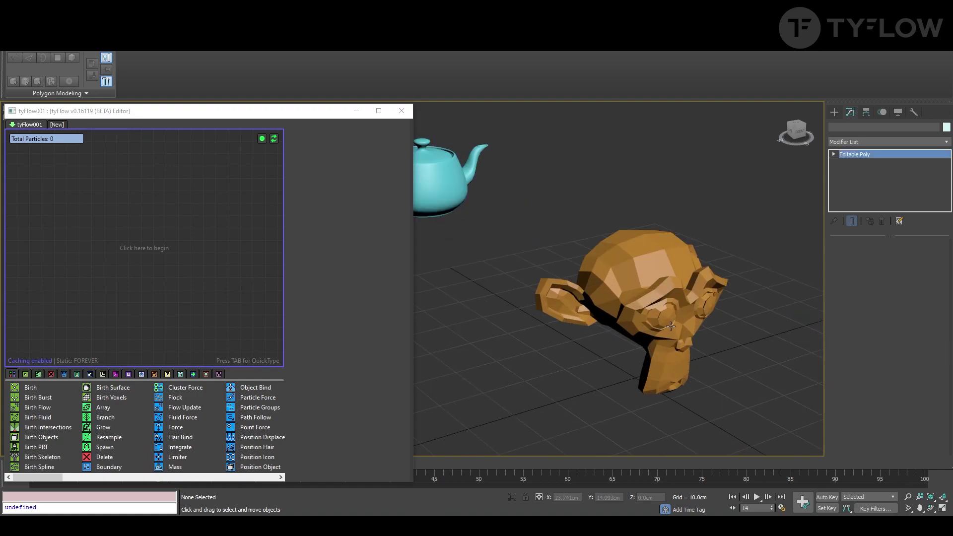
alt+middle_drag(735, 399, 680, 451)
click(509, 276)
alt+middle_drag(564, 284, 587, 296)
- Create a Simple Icon Flow preset in the empty tyFlow001 editor
click(158, 272)
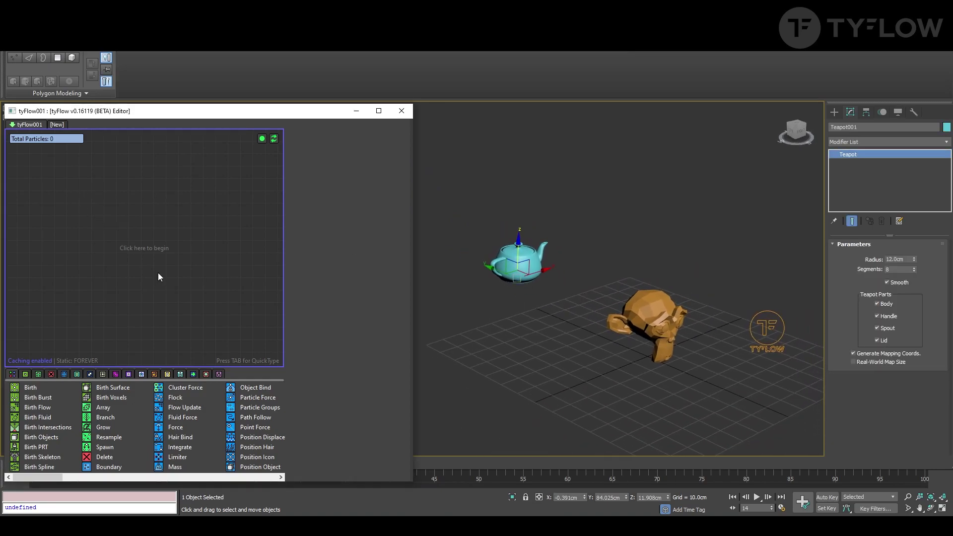
right_click(125, 240)
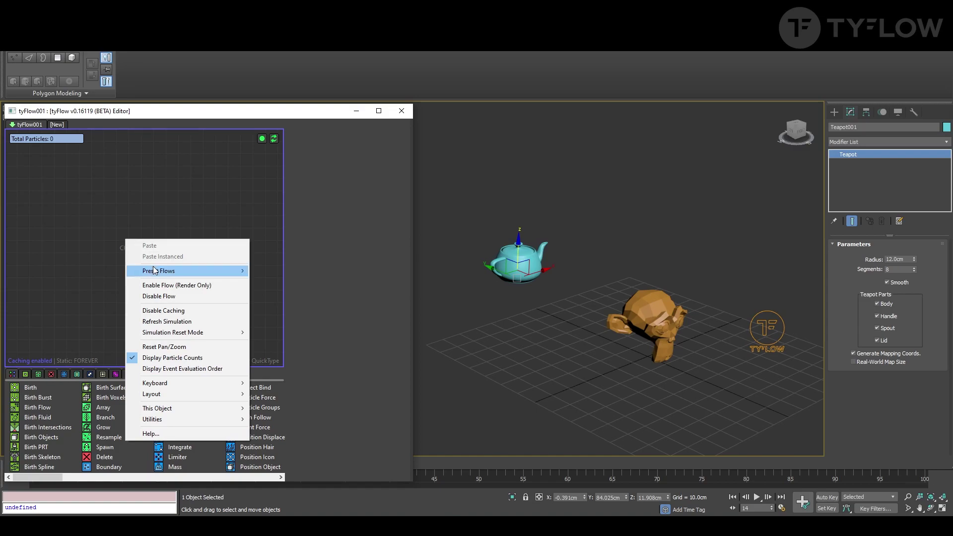
right_click(137, 212)
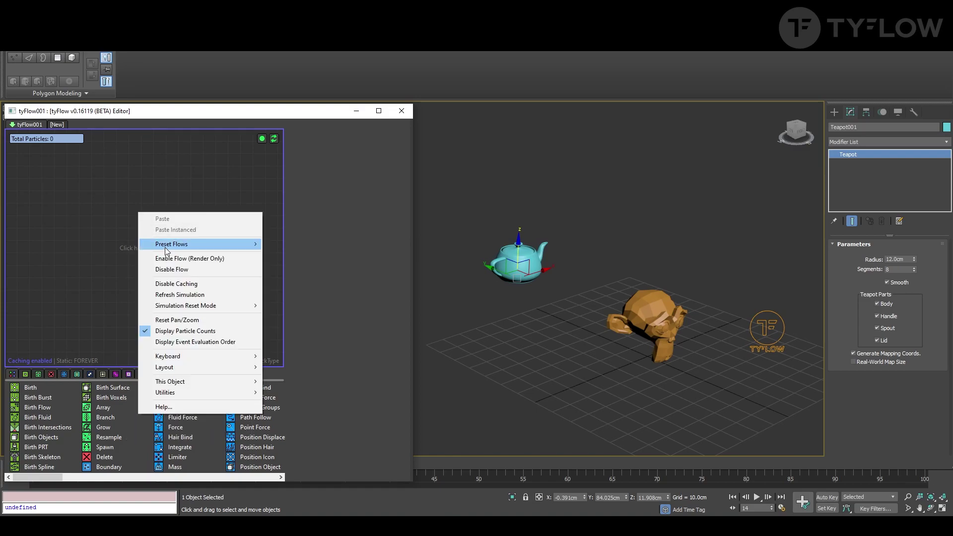
mouse_move(194, 244)
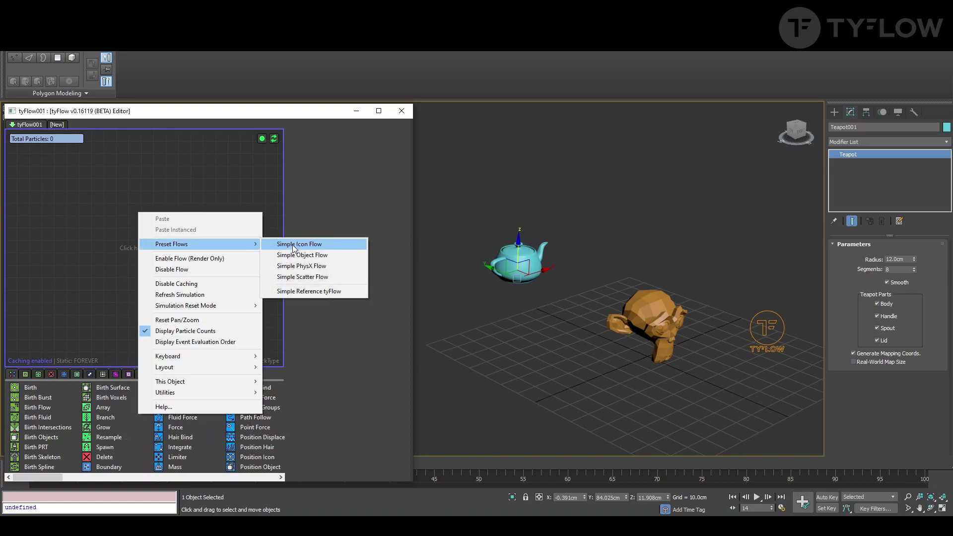
click(298, 245)
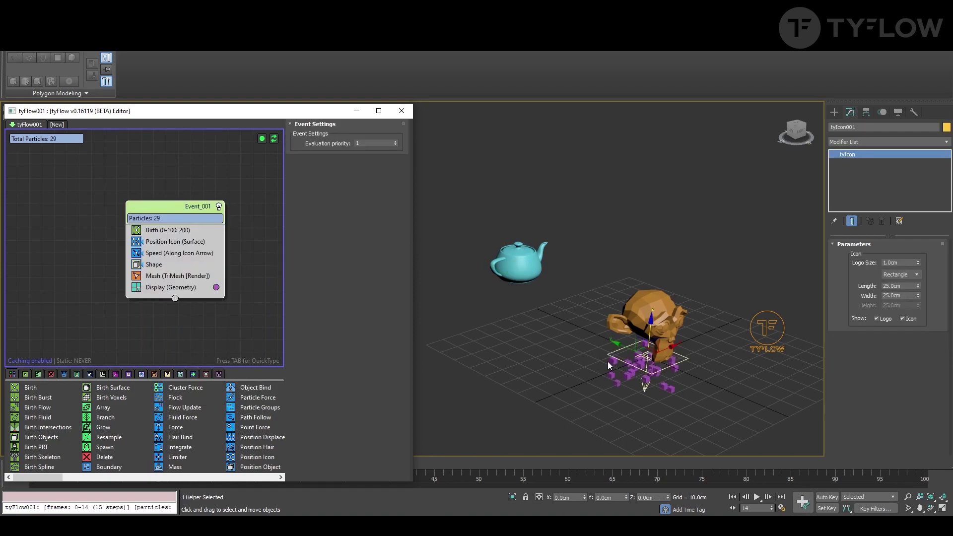
- Move the particle icon along Y to about -83 cm, away from the monkey head on the side opposite the teapot
mouse_move(607, 361)
alt+middle_down()
mouse_move(628, 363)
mouse_move(609, 352)
alt+middle_up()
drag(614, 339, 780, 403)
scroll(689, 351, down, 3)
alt+middle_drag(652, 326, 626, 308)
scroll(626, 309, down, 3)
drag(657, 334, 674, 336)
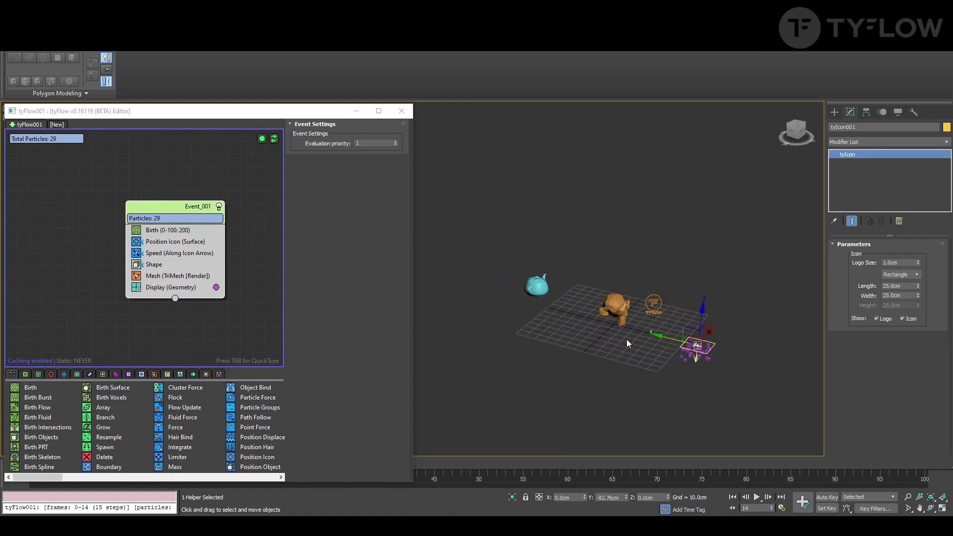
- Rotate the particle icon upright so its arrow points at the monkey head, and raise it to about 17 cm in Z
key(e)
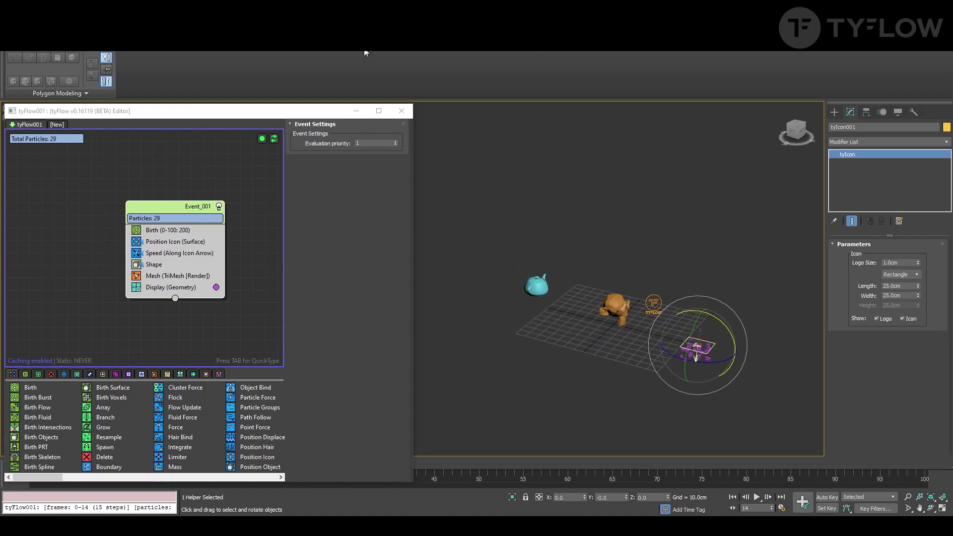
drag(714, 320, 742, 359)
key(w)
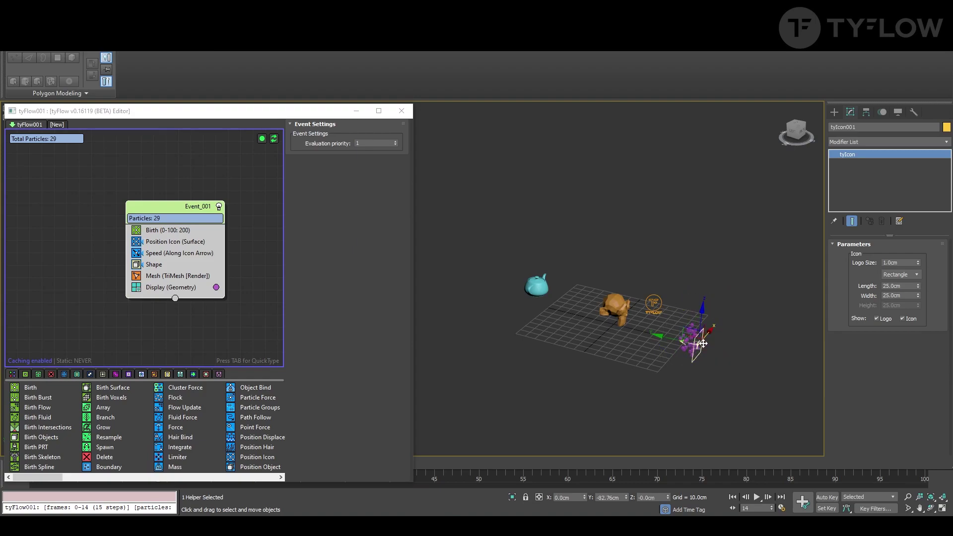
mouse_move(715, 336)
alt+middle_down()
mouse_move(665, 333)
mouse_move(715, 329)
alt+middle_up()
drag(699, 312, 701, 293)
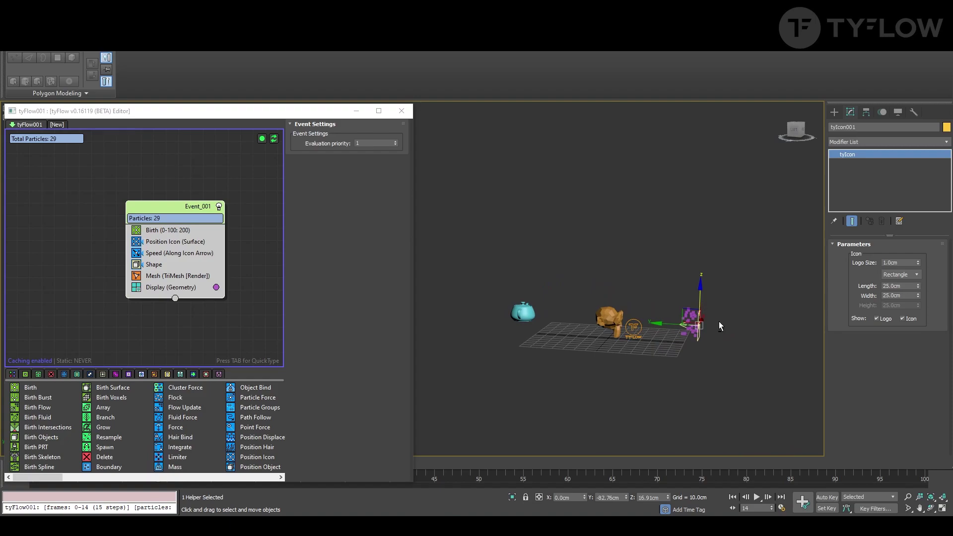
- Preview the emitted particles along the timeline and return to frame 0
alt+middle_drag(718, 320, 769, 312)
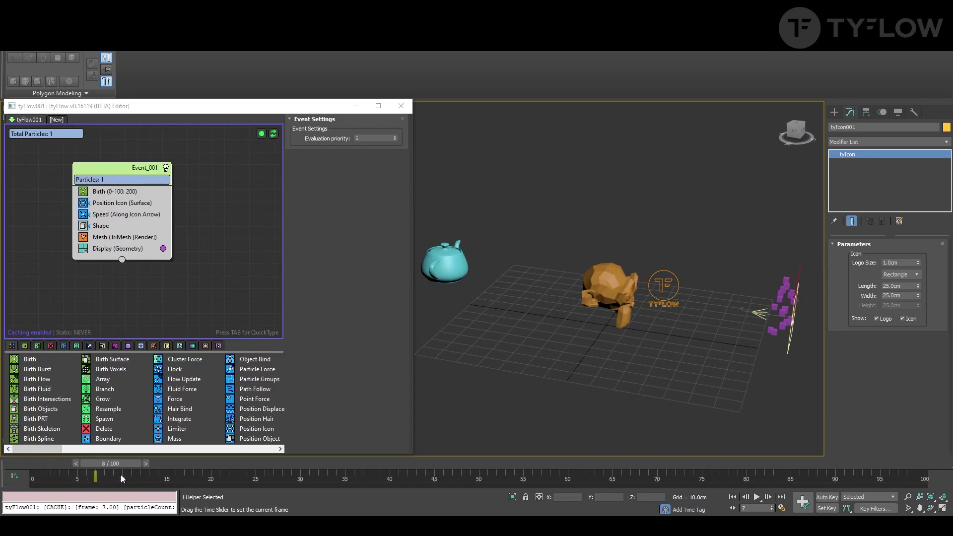
drag(121, 474, 529, 474)
key(Home)
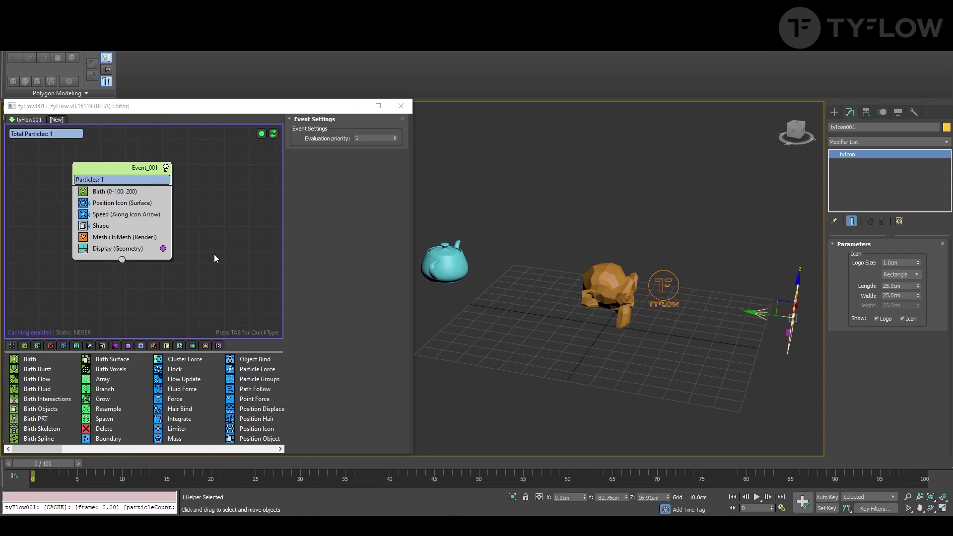
- Add a Find Target operator to Event_001 and pick the teapot as its target object
key(Tab)
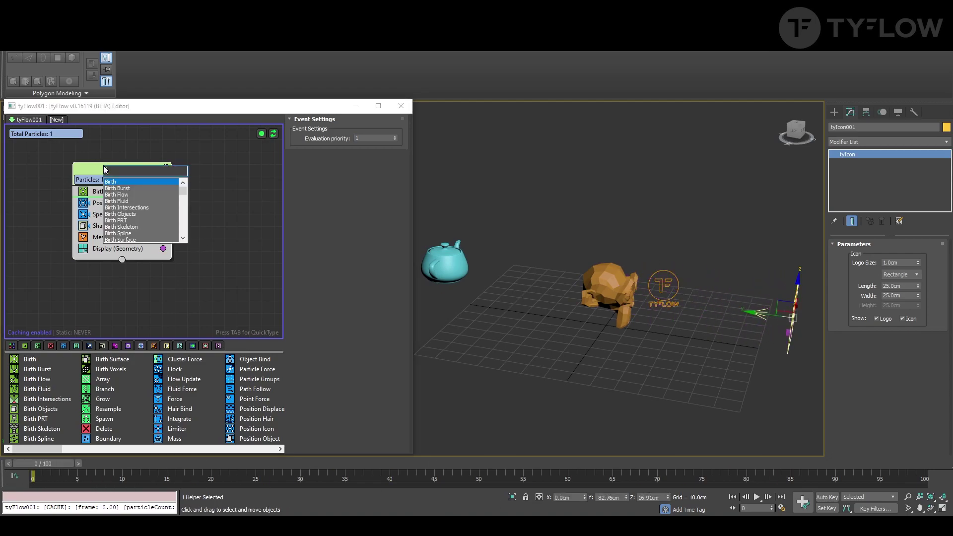
text(find)
key(Return)
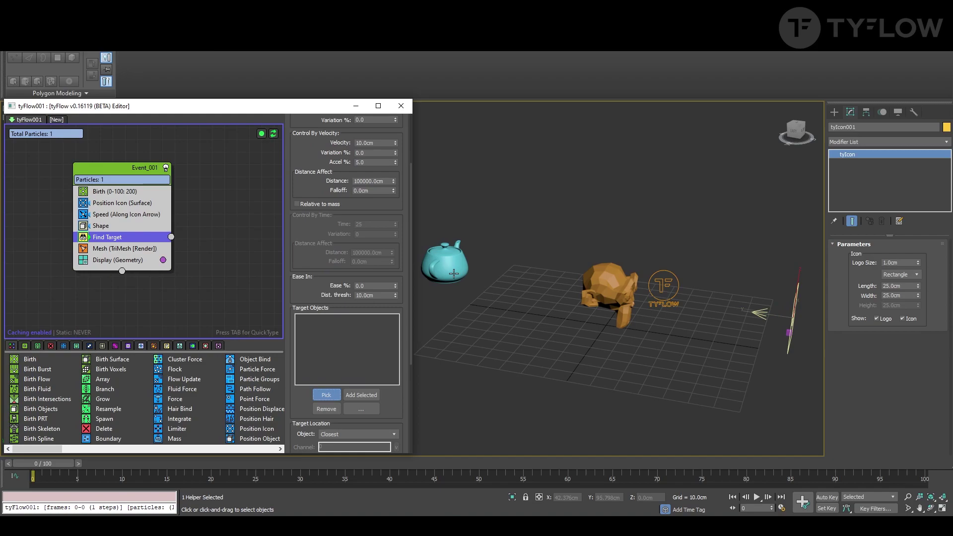
click(455, 273)
alt+middle_drag(498, 290, 515, 299)
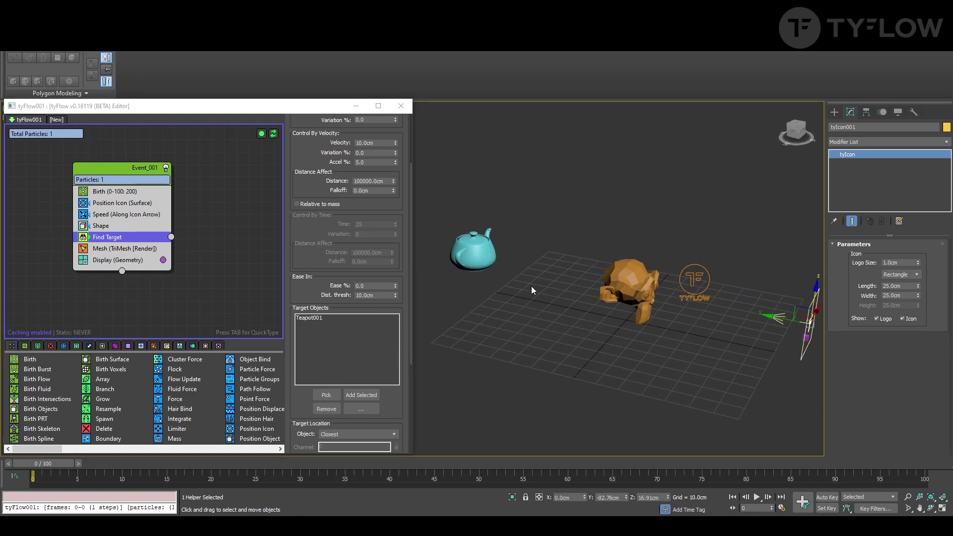
- Select the teapot and preview the particles' movement toward it along the timeline
click(492, 245)
middle_drag(554, 340, 537, 339)
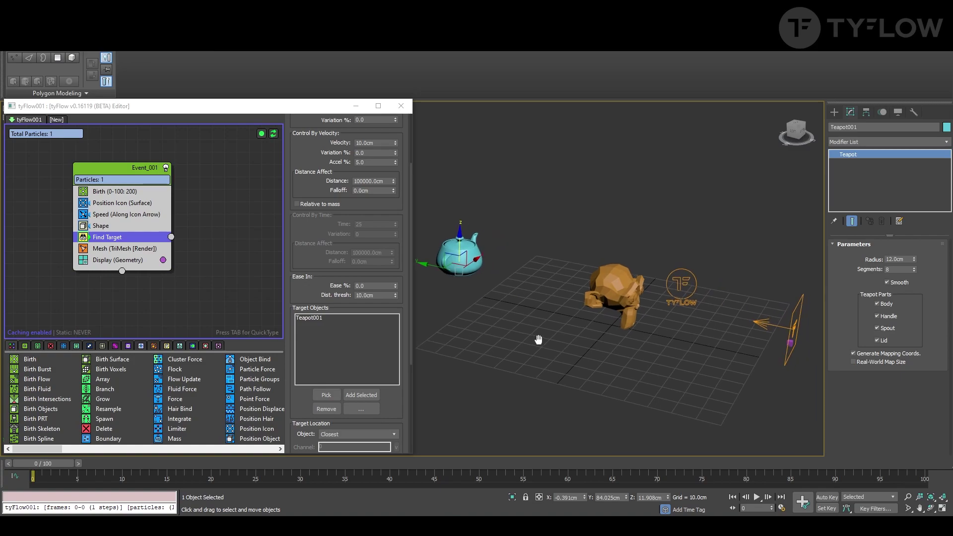
mouse_move(44, 470)
mouse_down()
mouse_move(690, 471)
mouse_move(36, 471)
mouse_up()
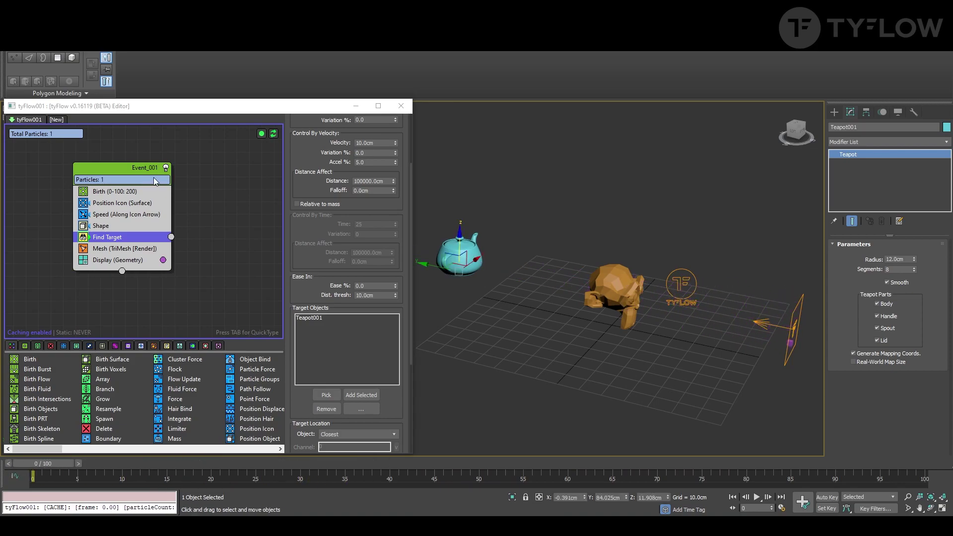
drag(129, 168, 120, 166)
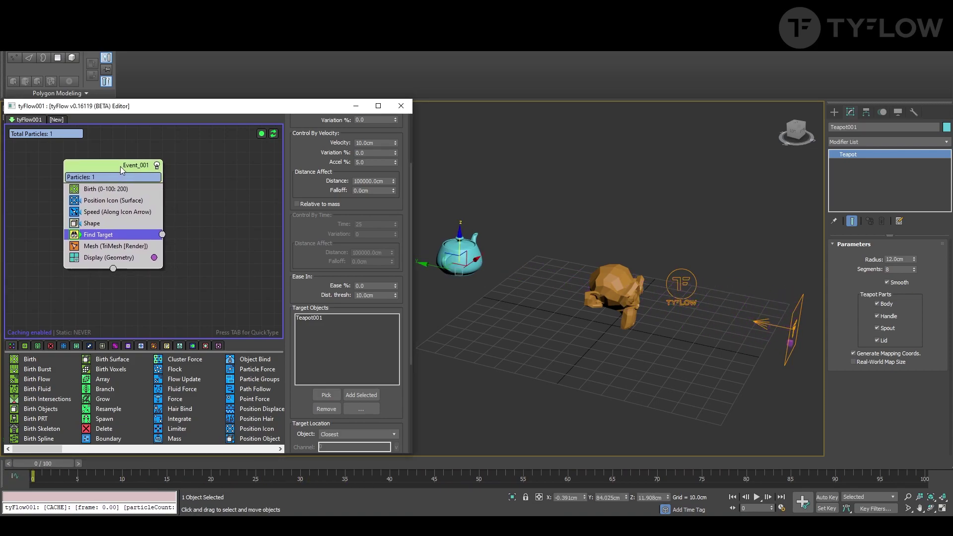
- Set the Speed operator's magnitude to 0.1 cm
click(117, 213)
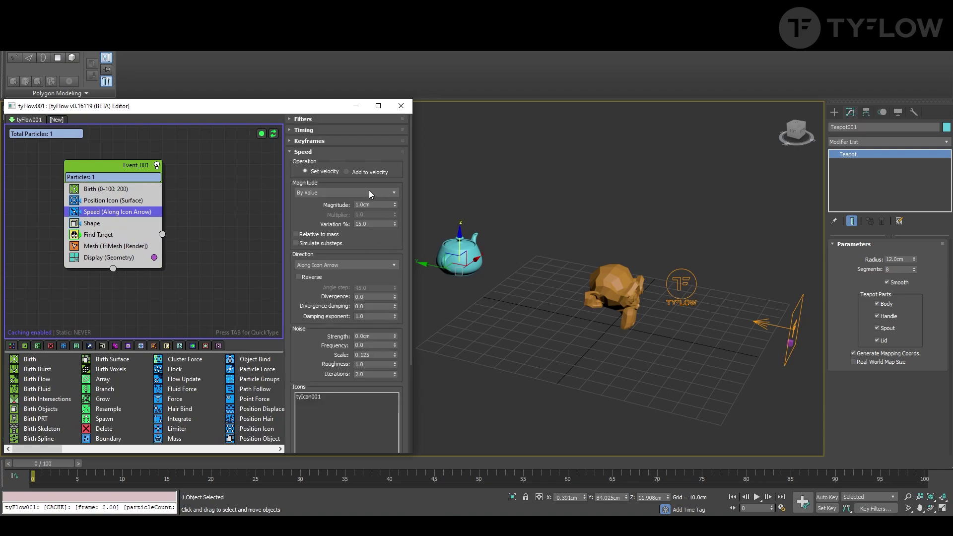
drag(380, 207, 329, 204)
text(0.1)
key(Return)
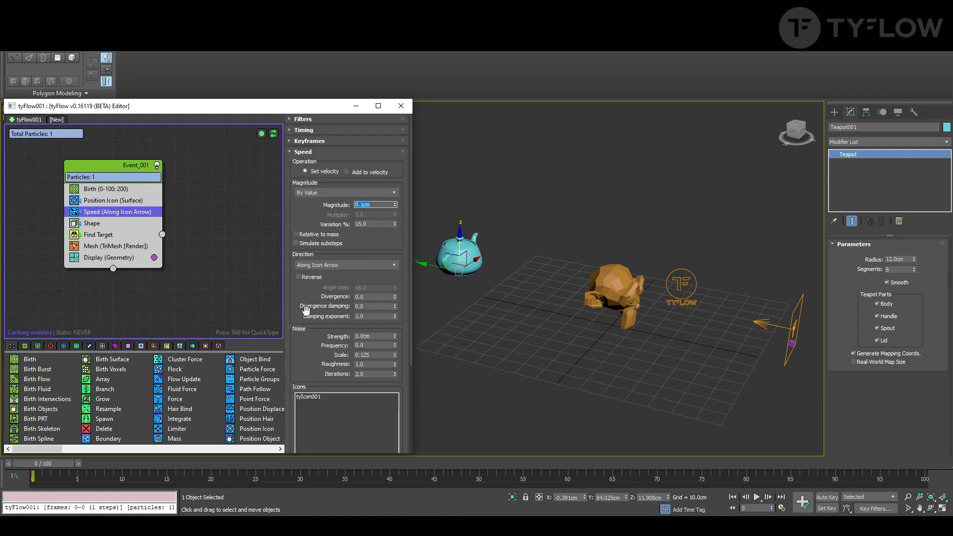
- Check the particle motion up to frame 8 and delete the Speed operator from Event_001
drag(42, 464, 105, 471)
click(105, 235)
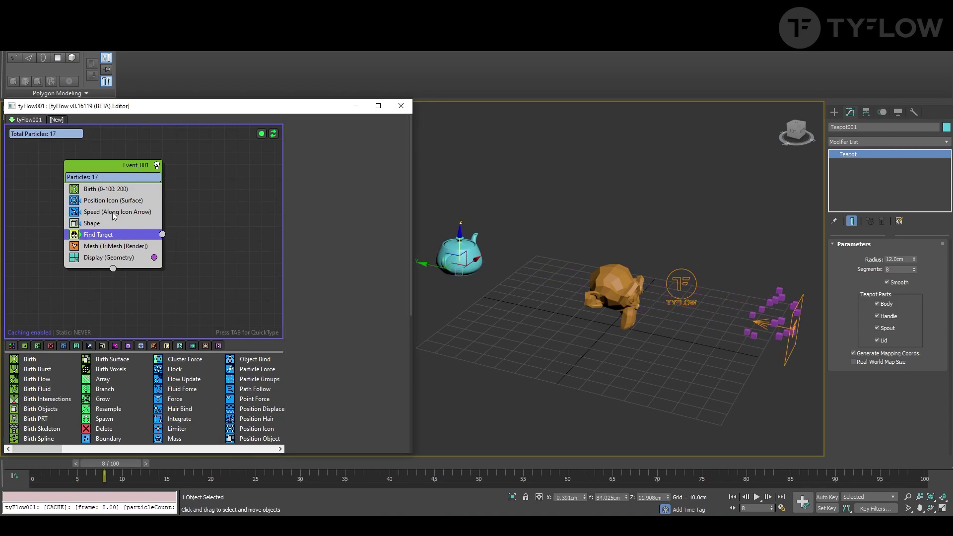
click(114, 212)
key(Delete)
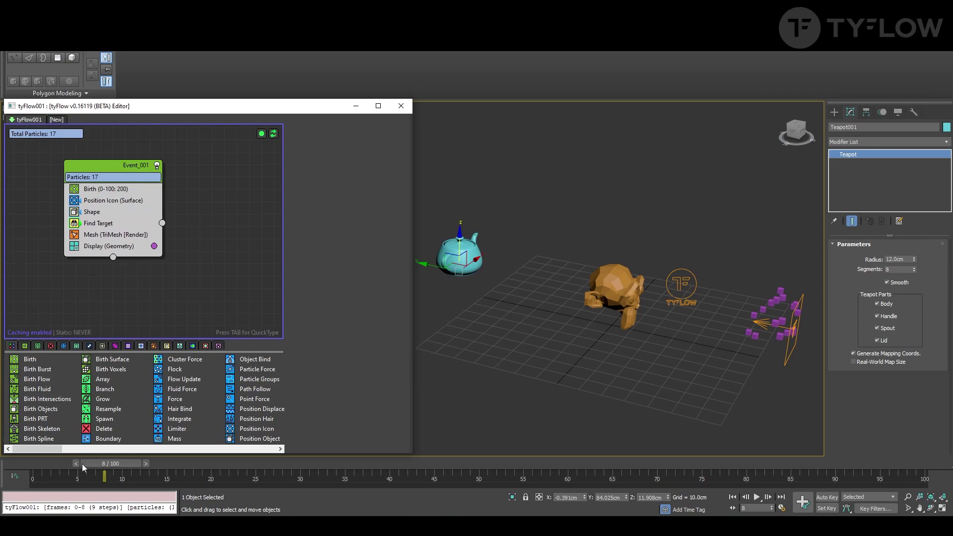
- Set the Find Target velocity to 1 cm and preview the particles up to frame 100
click(102, 224)
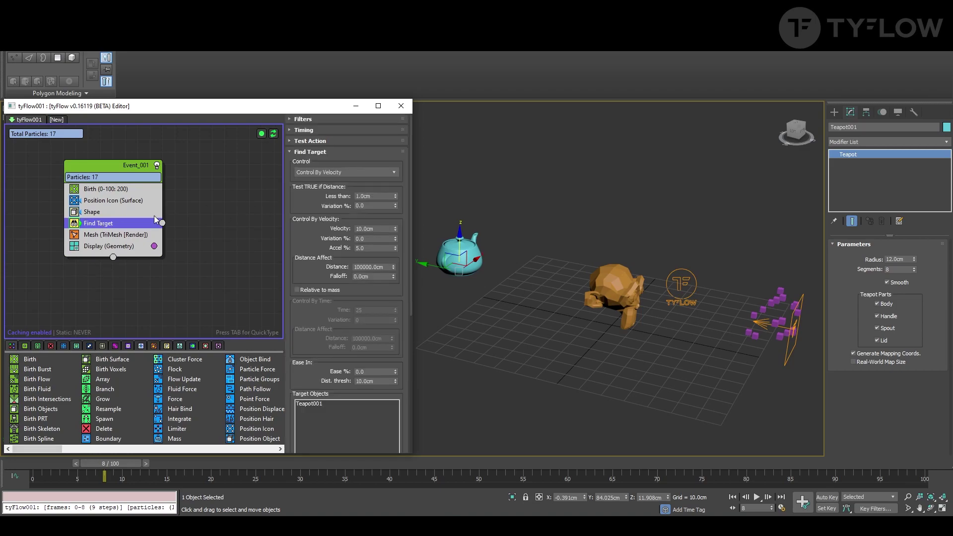
drag(379, 231, 338, 231)
key(Return)
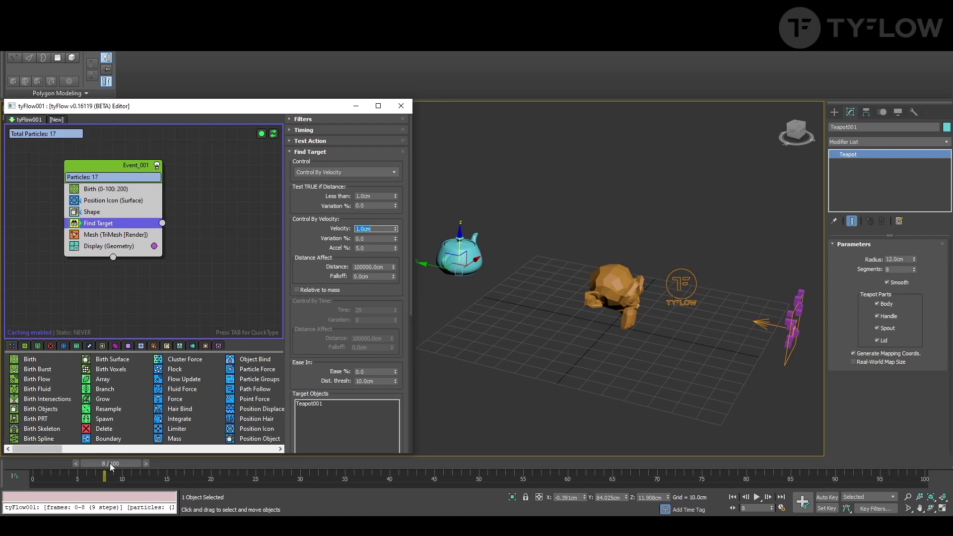
drag(109, 463, 924, 463)
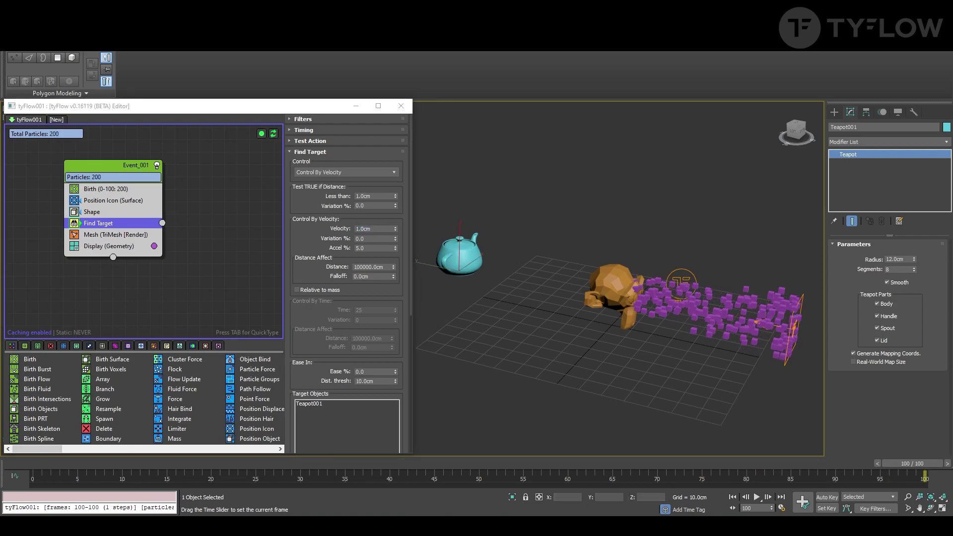
- Try a Find Target velocity of 2 cm, settle on 3 cm, and preview the particles along the timeline
click(313, 220)
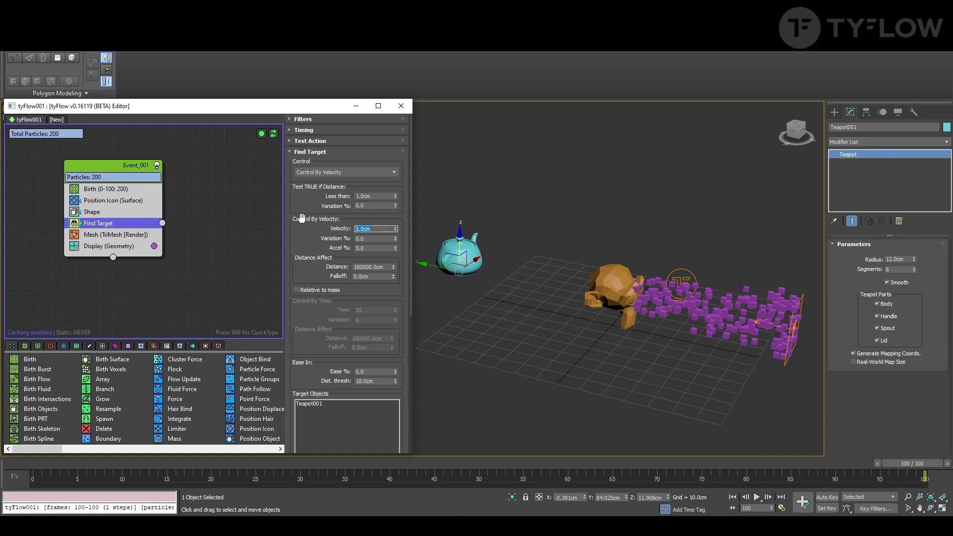
text(2)
key(Return)
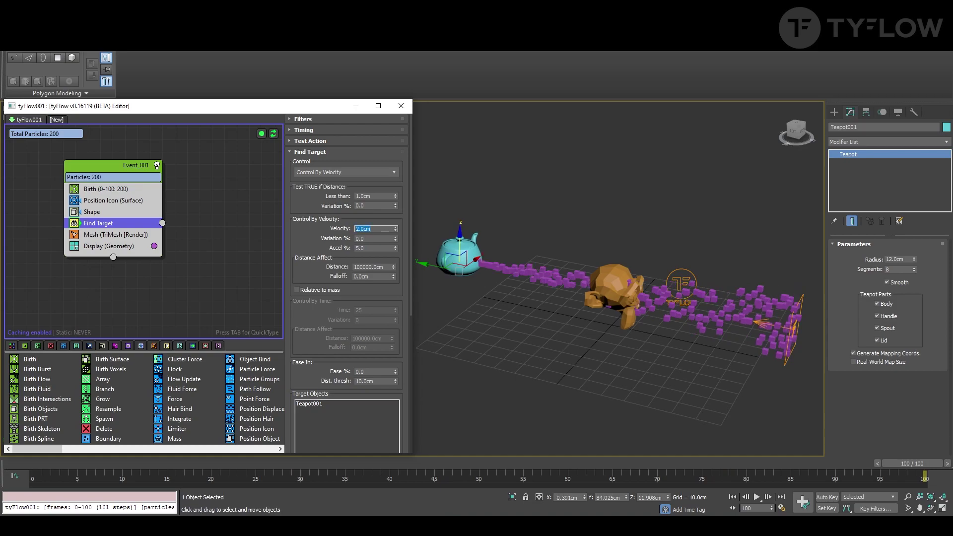
text(3)
key(Return)
drag(33, 463, 924, 474)
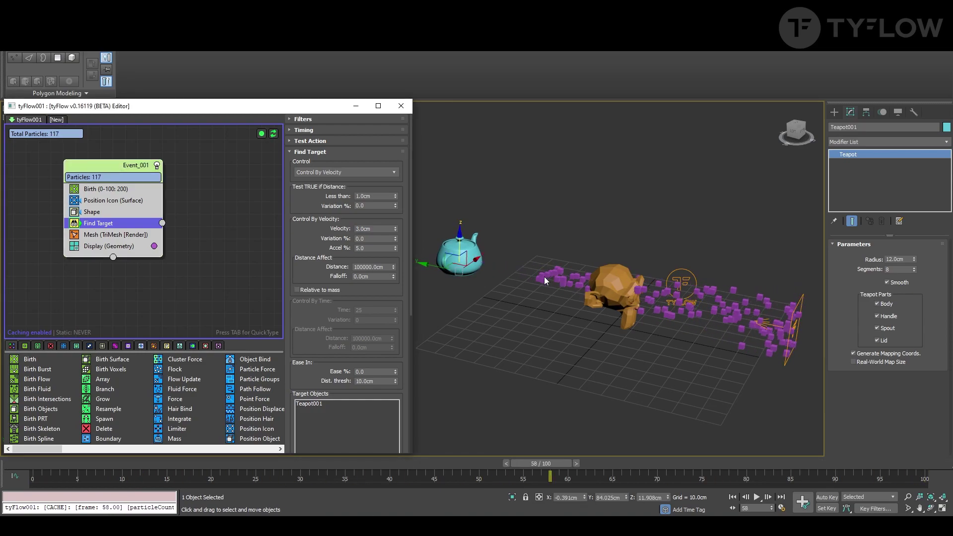
- Select the monkey head and examine how the particle stream passes it on the way to the teapot
click(630, 290)
key(z)
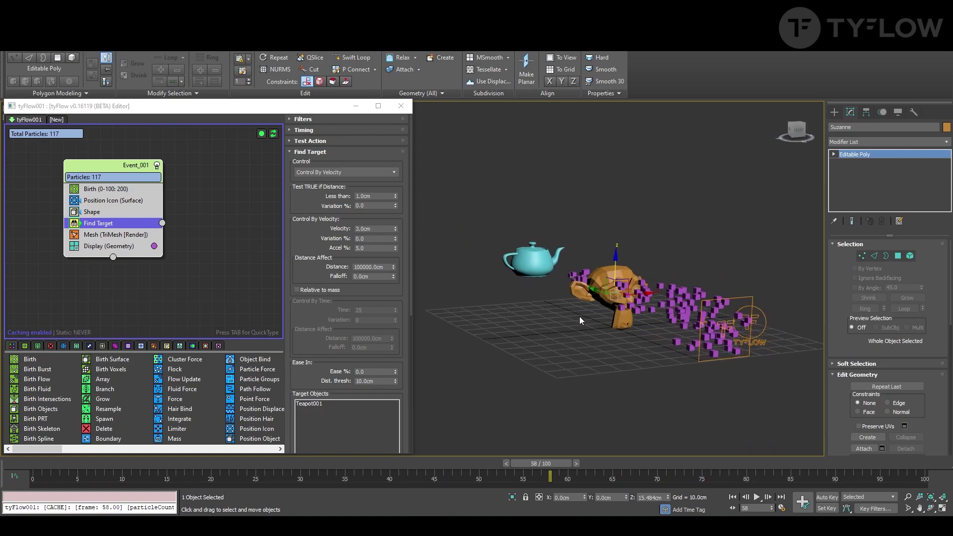
scroll(674, 308, down, 4)
alt+middle_drag(630, 290, 698, 306)
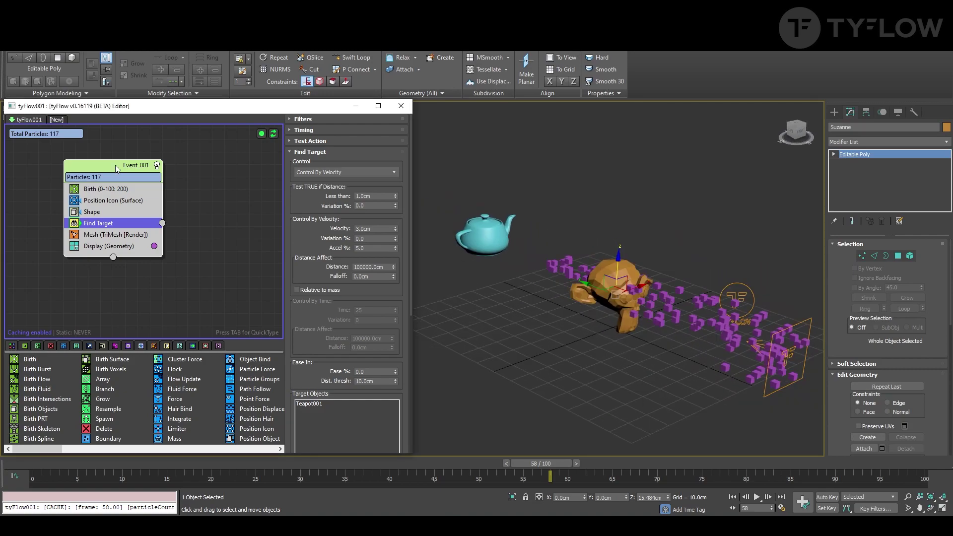
- Add a Flock operator to Event_001 and place it between the Shape and Find Target operators
key(Tab)
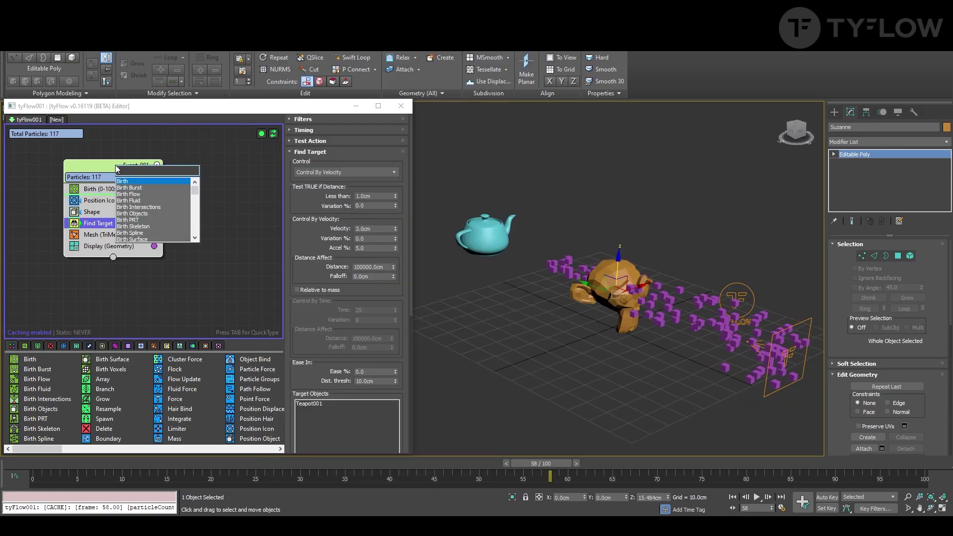
text(flo)
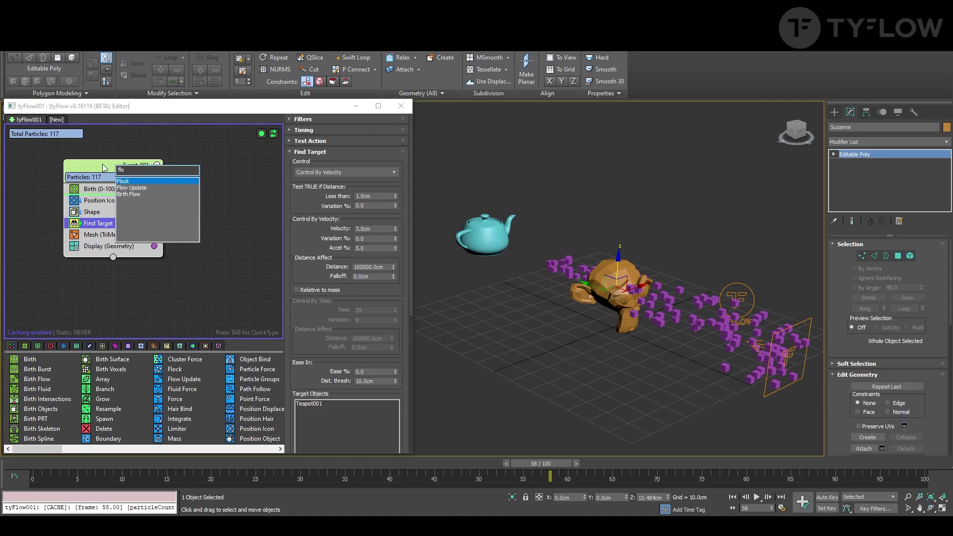
key(Return)
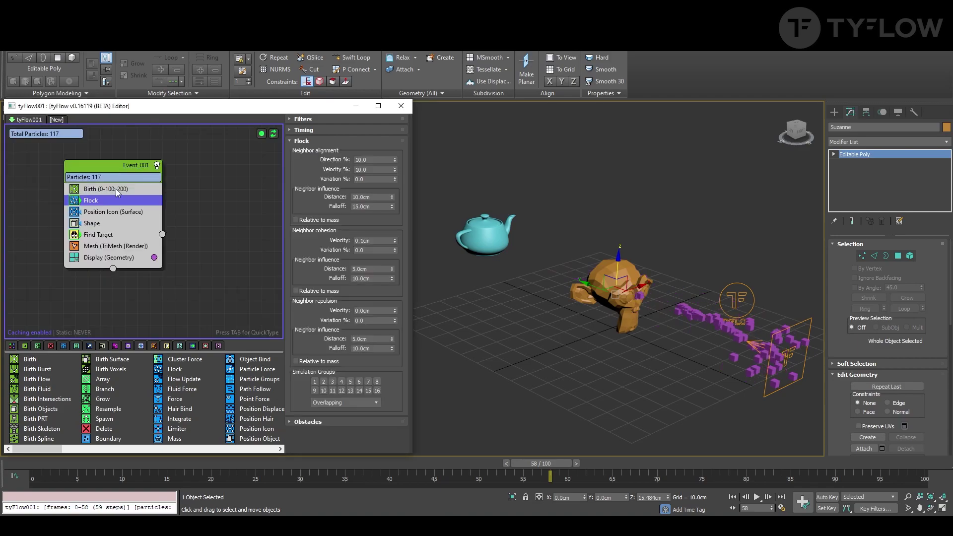
drag(110, 229, 142, 227)
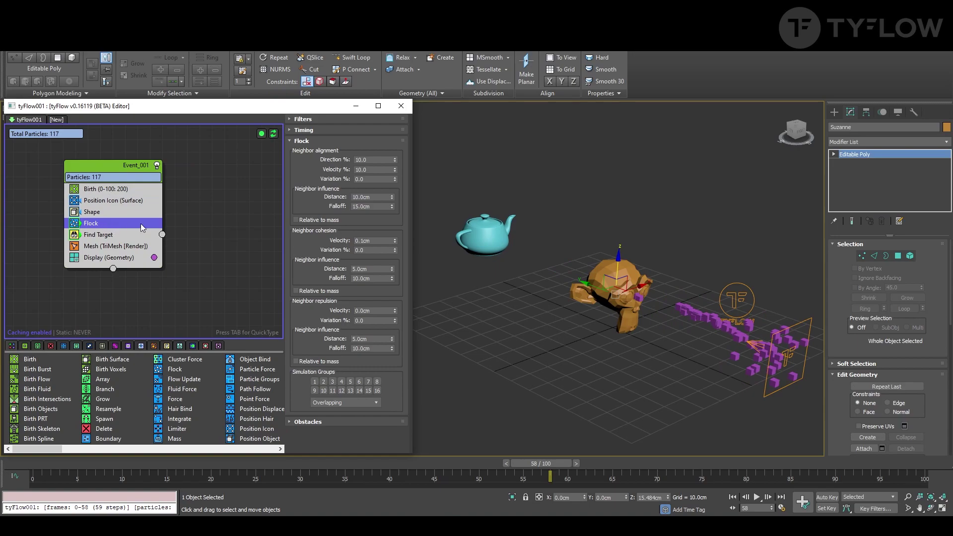
- Add the monkey head as an obstacle of the Flock operator and preview the particles up to frame 100
click(302, 421)
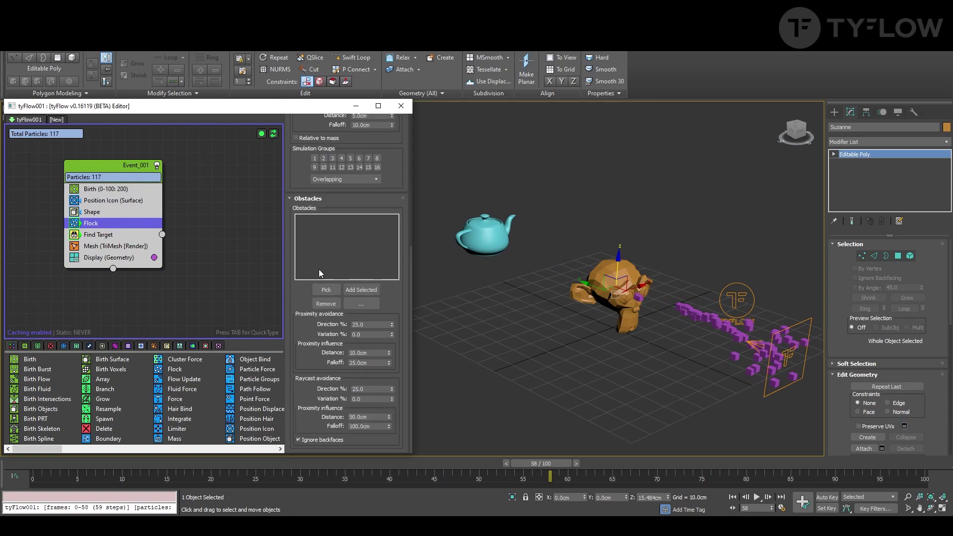
click(326, 290)
click(616, 266)
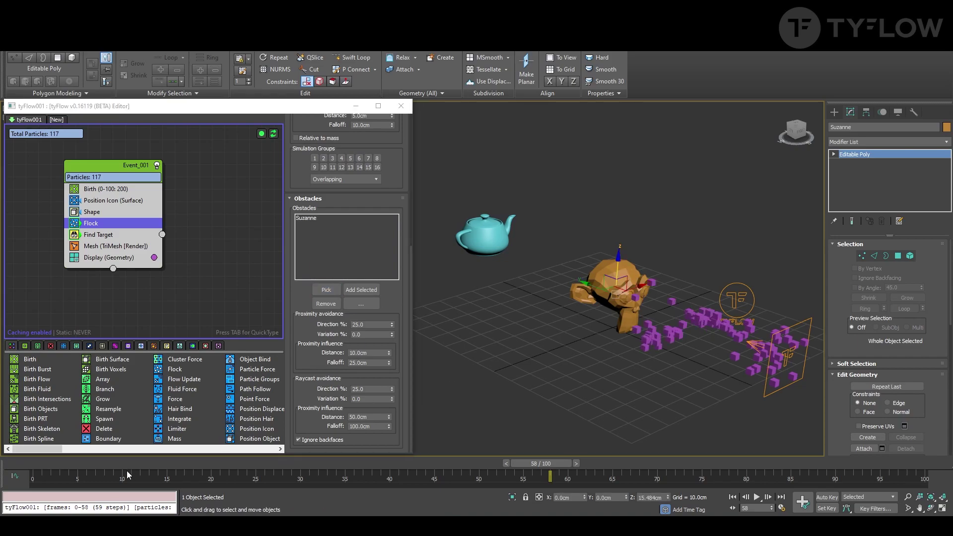
drag(78, 466, 940, 496)
alt+middle_drag(688, 377, 723, 385)
- Set the Find Target velocity to 10 cm and preview the particle flow around the monkey head along the timeline
click(101, 235)
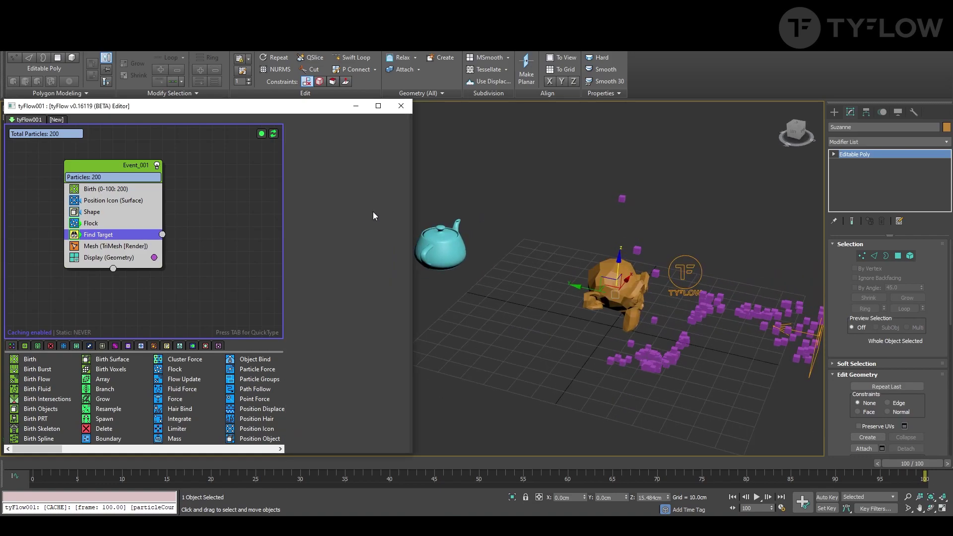
click(380, 228)
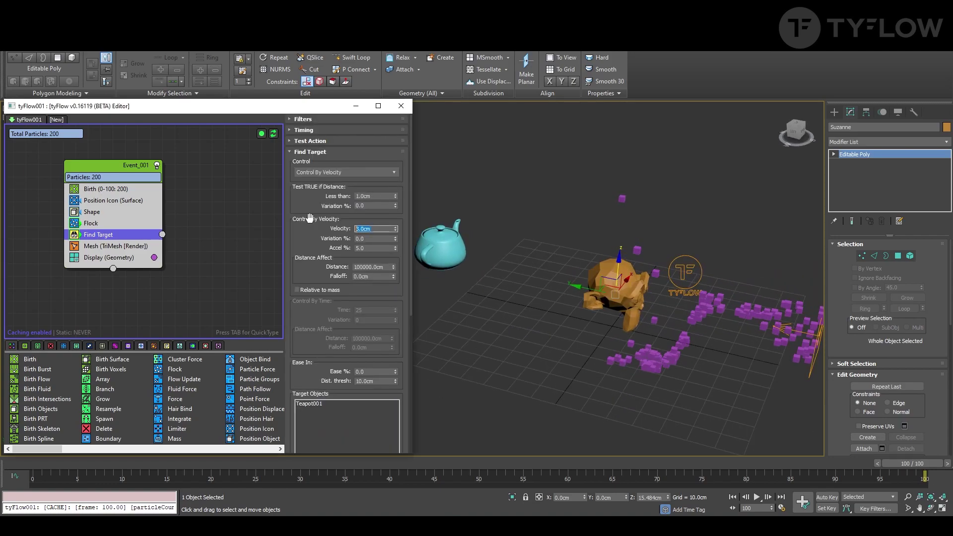
text(10)
key(Return)
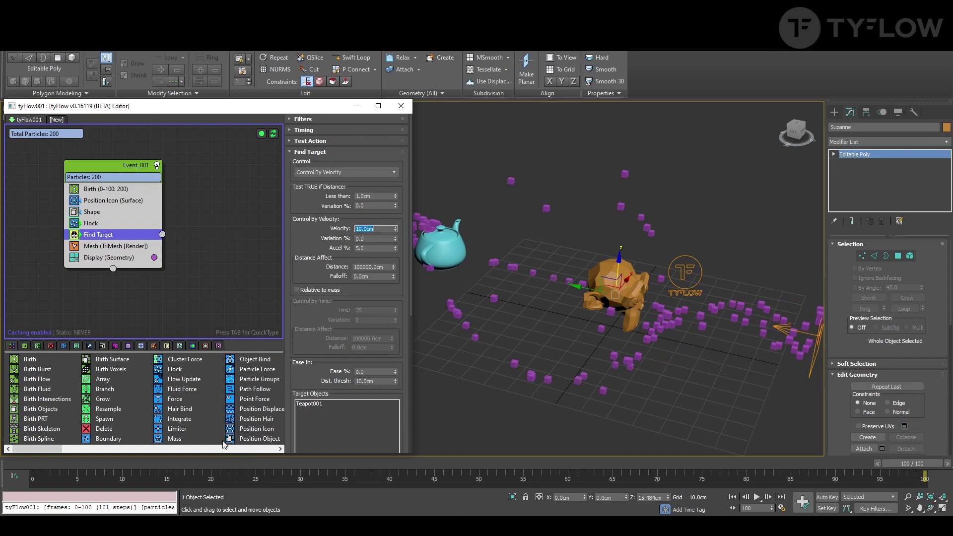
drag(35, 460, 916, 461)
alt+middle_drag(685, 422, 680, 403)
alt+middle_drag(624, 304, 616, 343)
drag(303, 340, 332, 90)
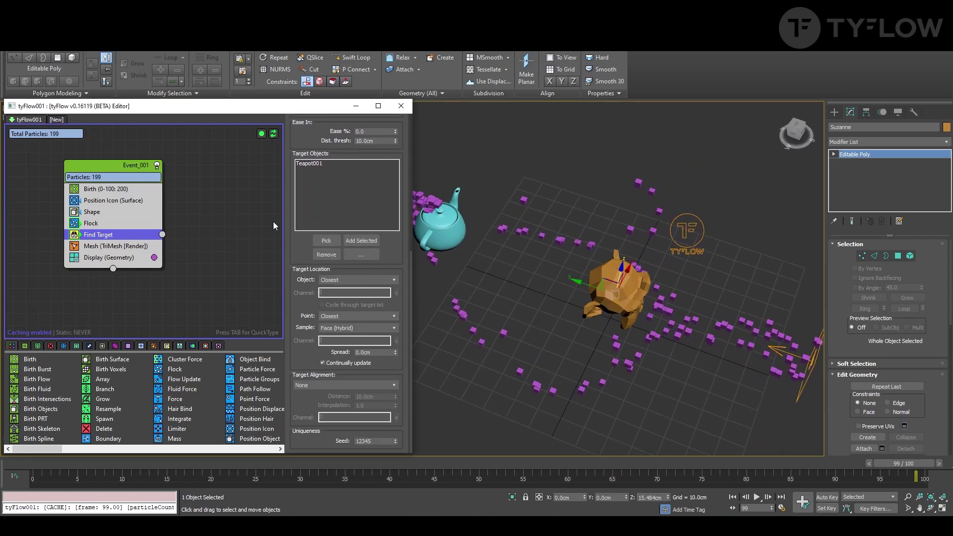
- Try a Flock proximity avoidance direction of 10%, settle on 15%, and preview the particles up to frame 96
click(99, 223)
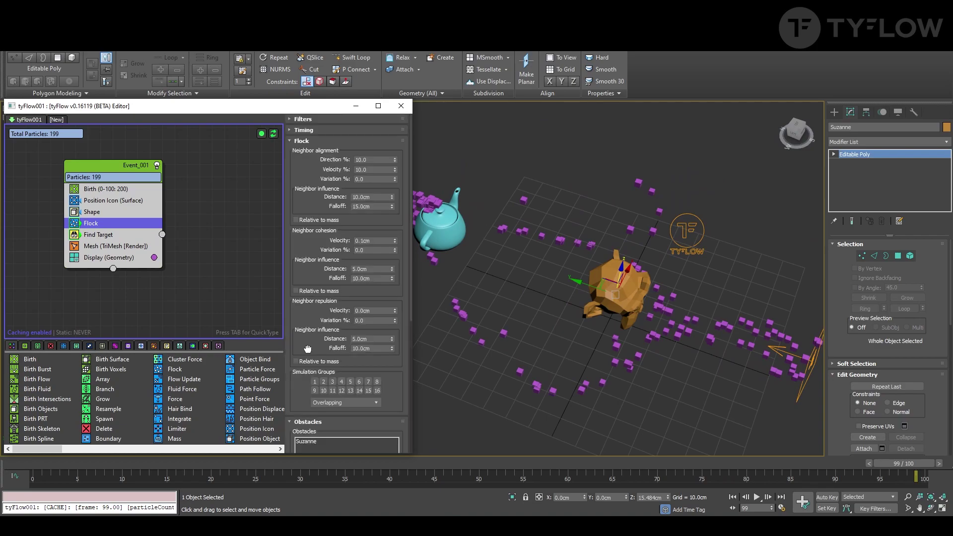
drag(308, 349, 309, 126)
double_click(380, 324)
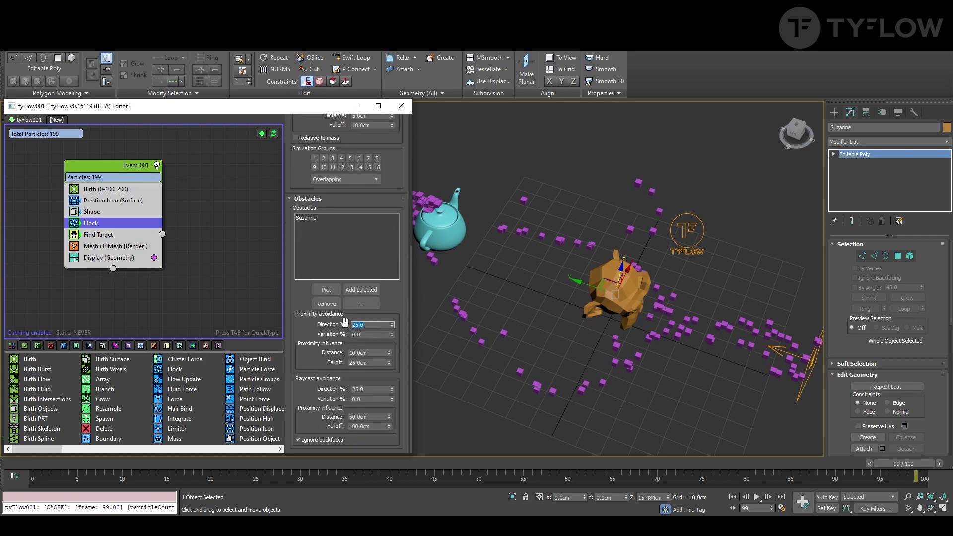
text(1)
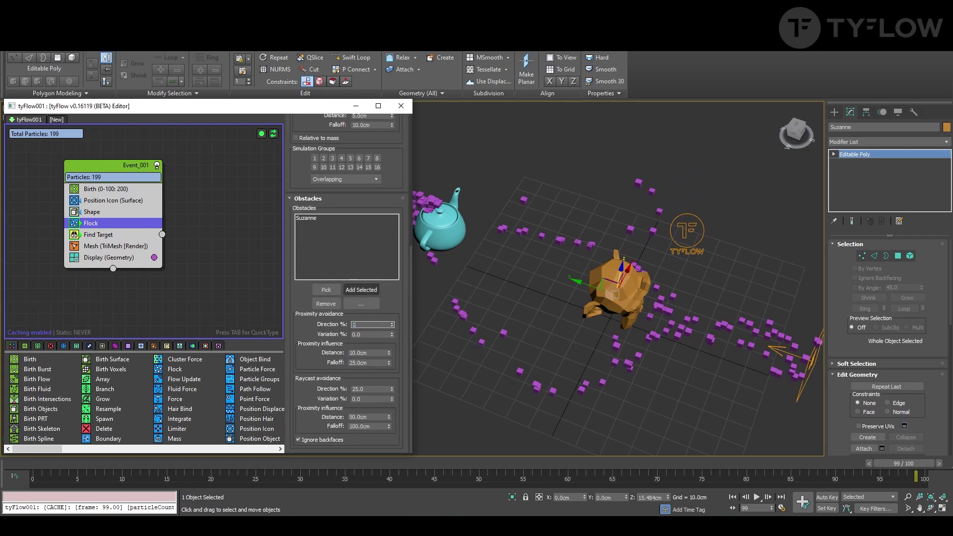
text(0)
key(Return)
alt+middle_drag(551, 368, 553, 329)
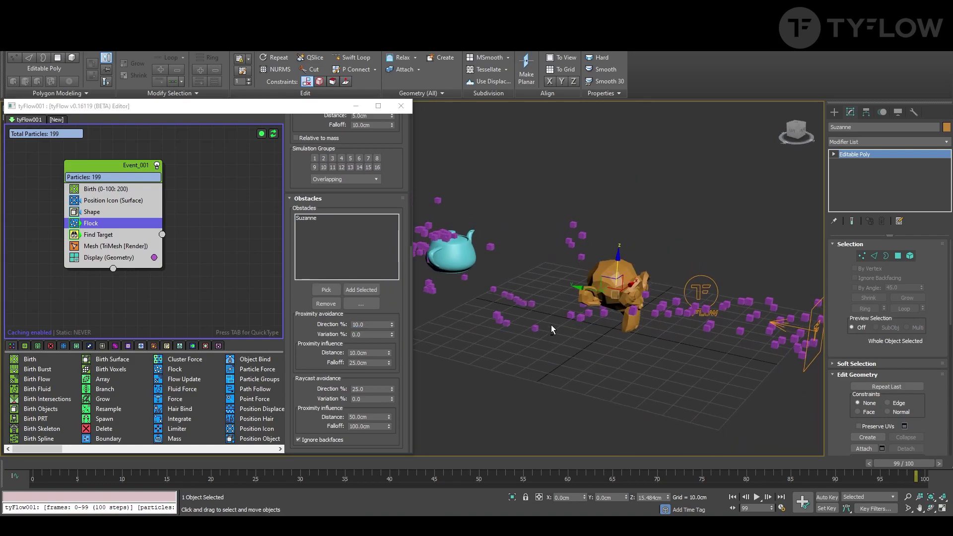
click(374, 326)
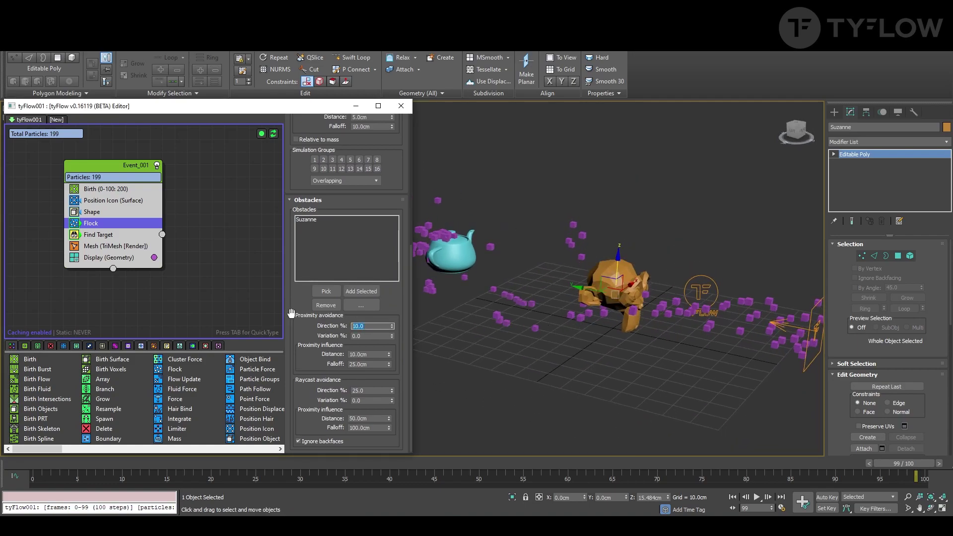
text(15)
key(Return)
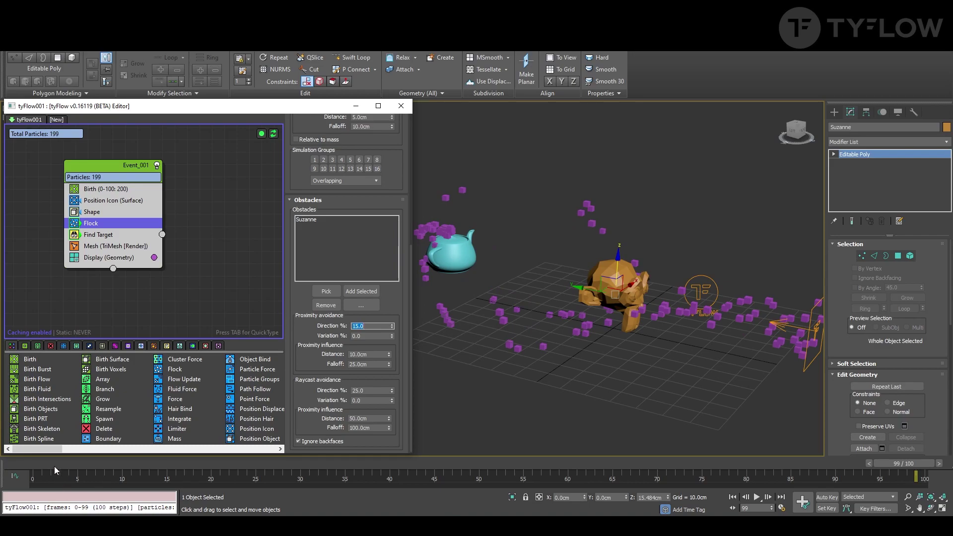
drag(50, 465, 889, 471)
- Change the Shape operator's 3D mesh type to Sphere (MidRes)
click(93, 214)
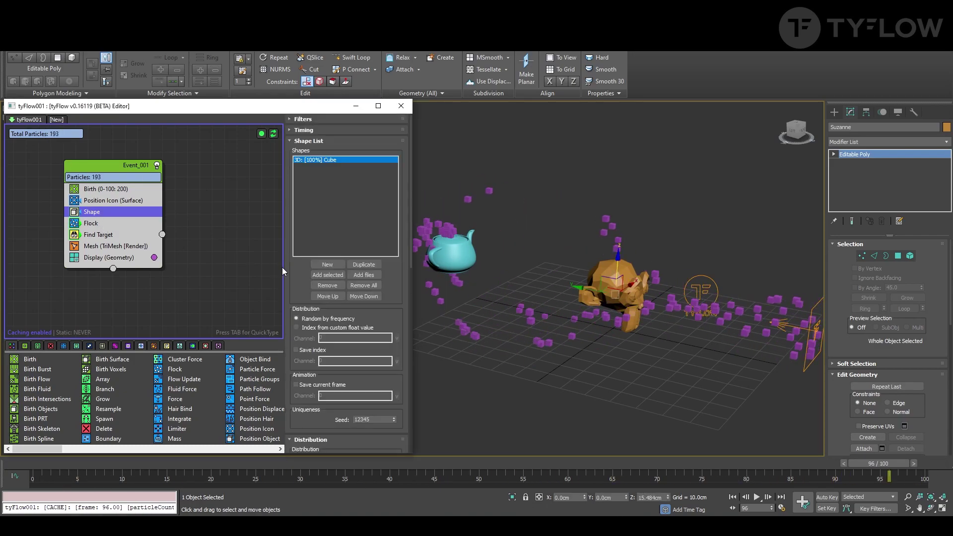
scroll(366, 357, down, 5)
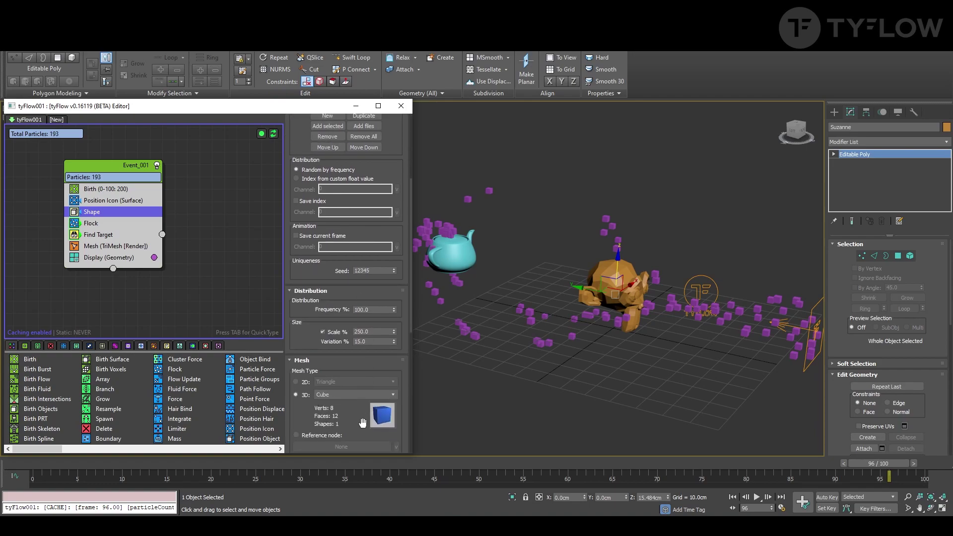
scroll(362, 423, down, 4)
click(385, 286)
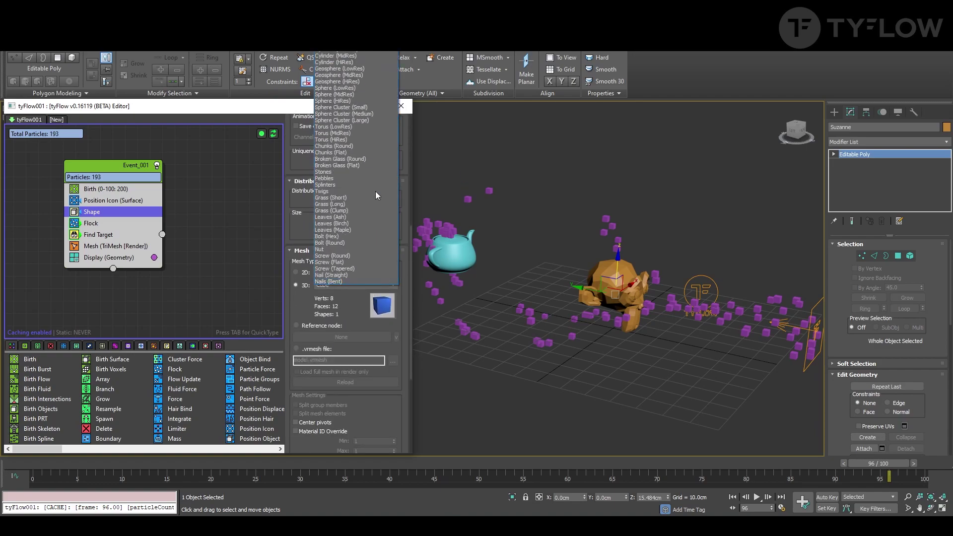
click(358, 93)
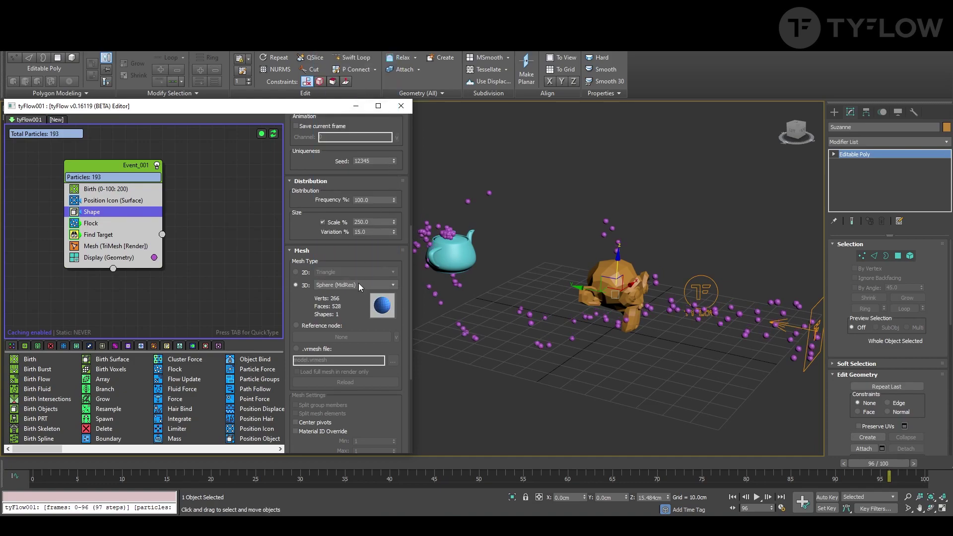
- Set the scale of the particle shape to 100%
scroll(343, 317, down, 3)
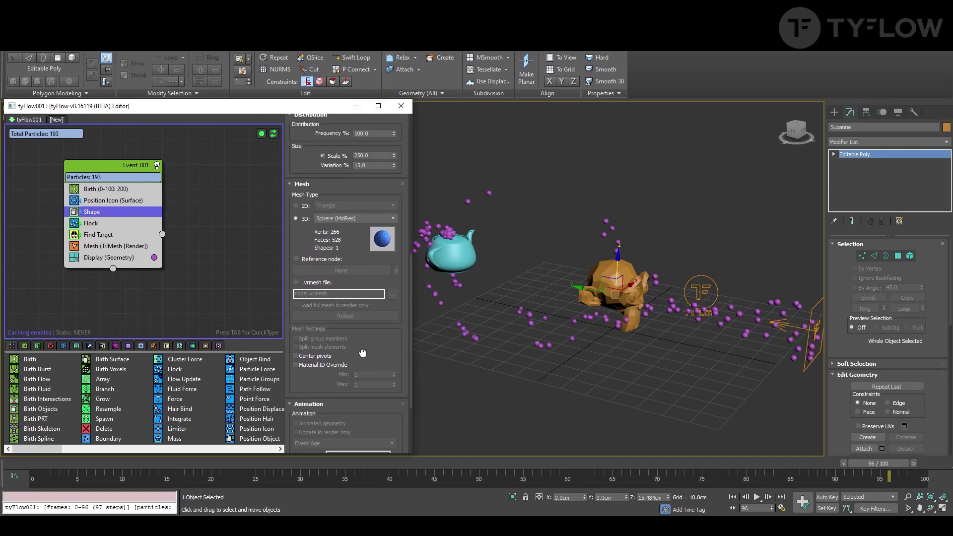
scroll(363, 351, up, 2)
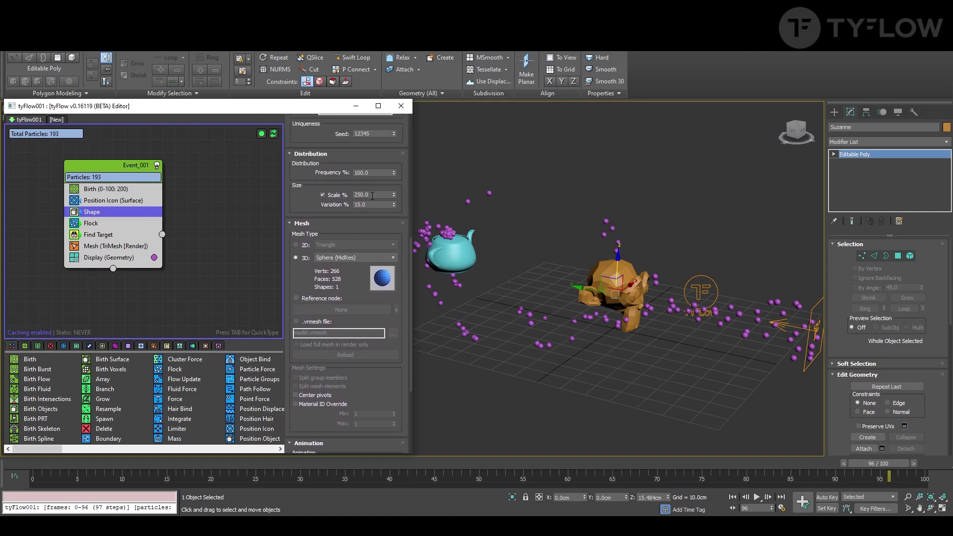
double_click(372, 195)
text(100)
key(Return)
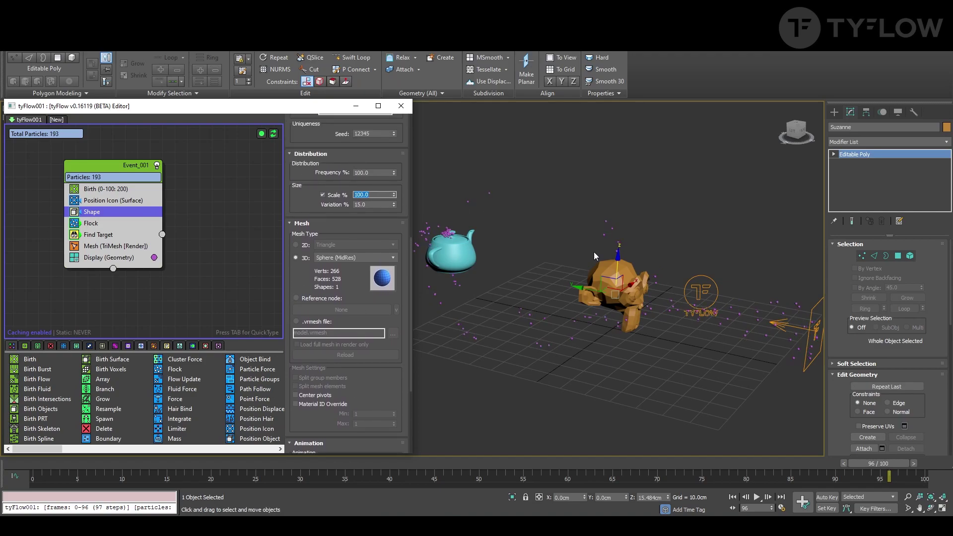
- Set the Birth operator's end frame to 30 and preview the particles up to frame 44
click(119, 192)
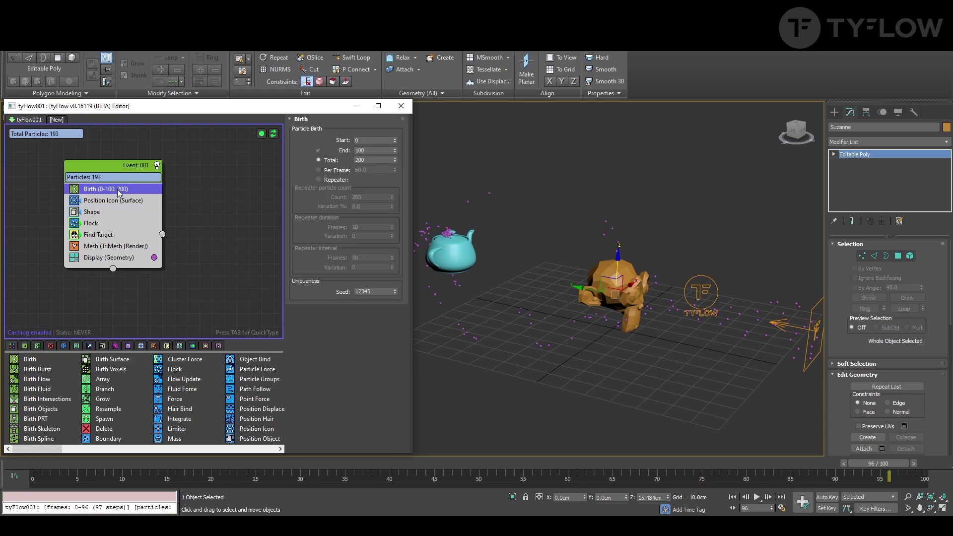
double_click(373, 149)
text(30)
key(Return)
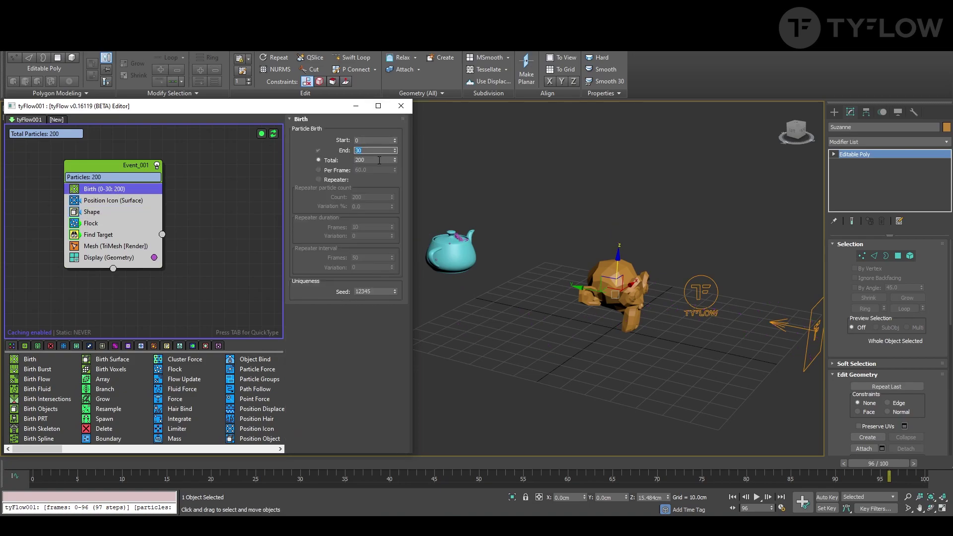
drag(45, 477, 432, 488)
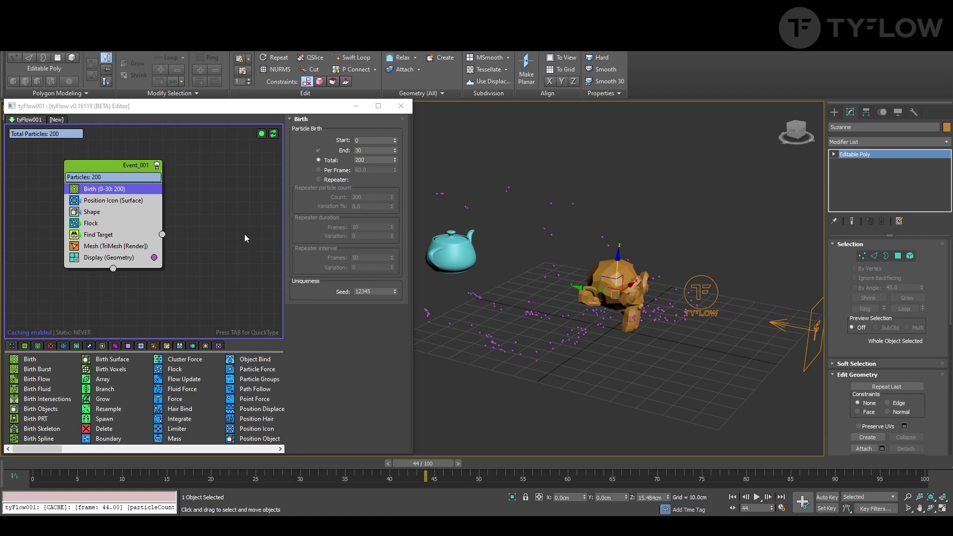
- Add a Spline Paths operator to Event_001 directly after Find Target and create a new spline path object for it
click(136, 165)
key(Tab)
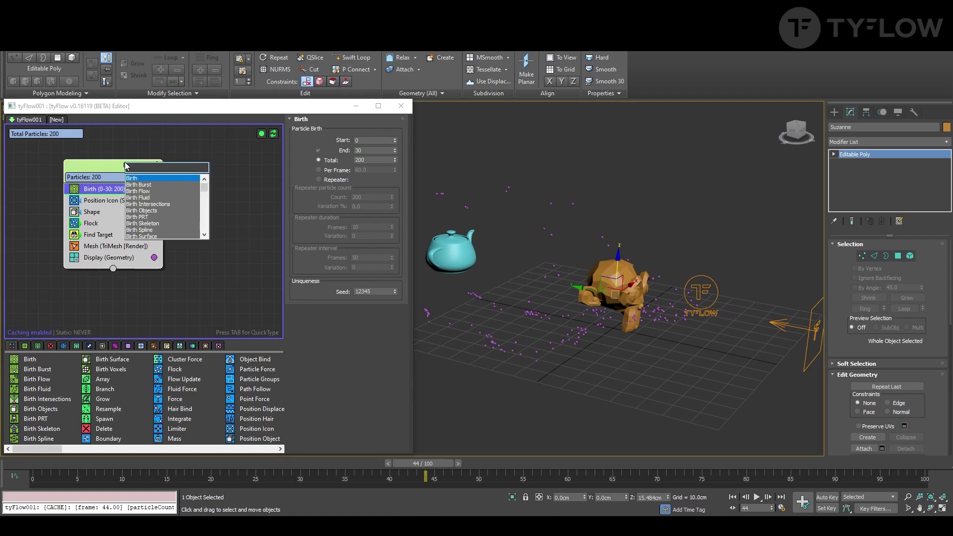
text(path)
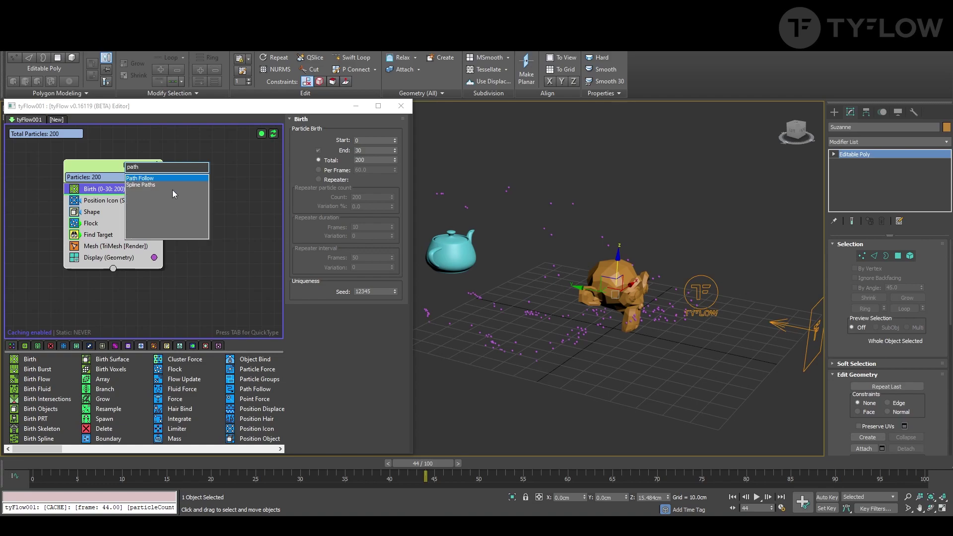
click(176, 185)
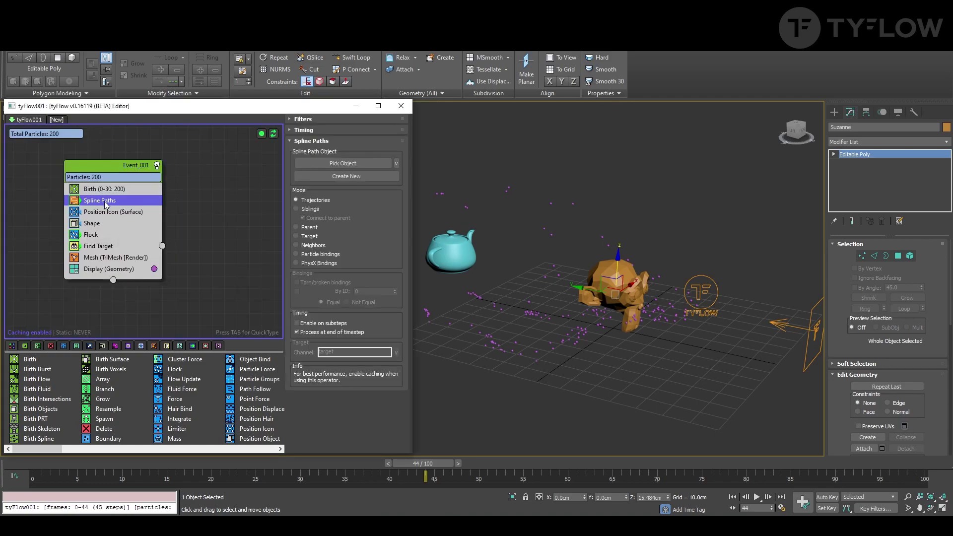
click(128, 253)
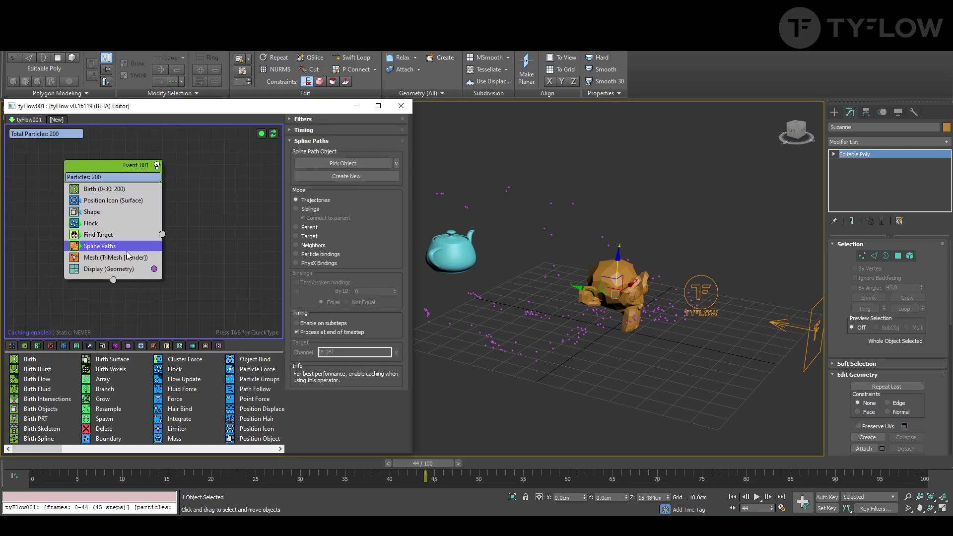
click(344, 177)
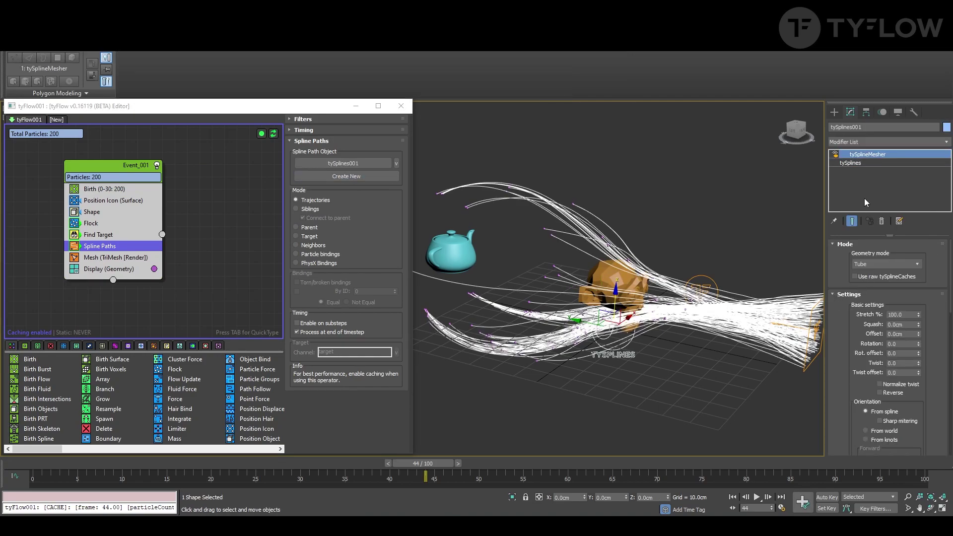
- Preview the trajectory splines up to frame 95 and set the tySplines max age to 5
click(871, 164)
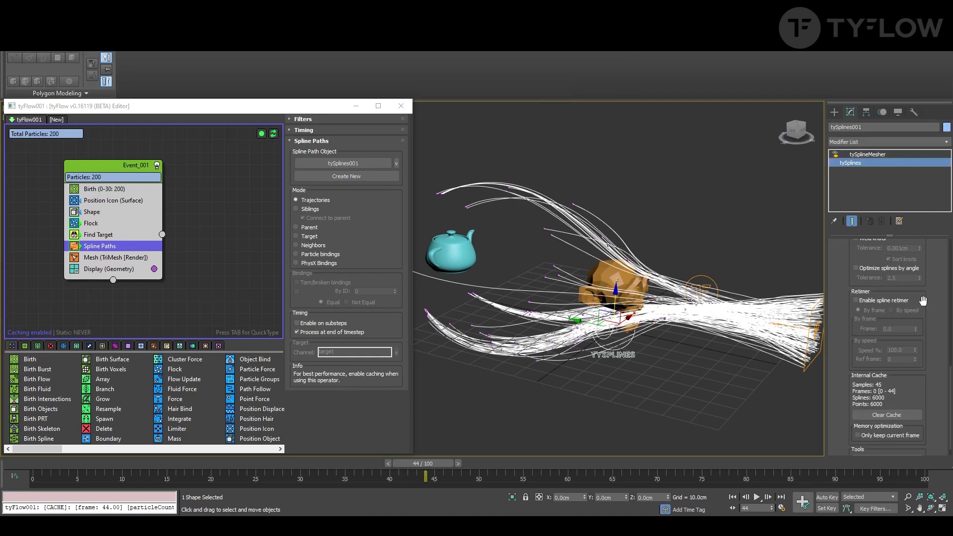
scroll(922, 301, up, 10)
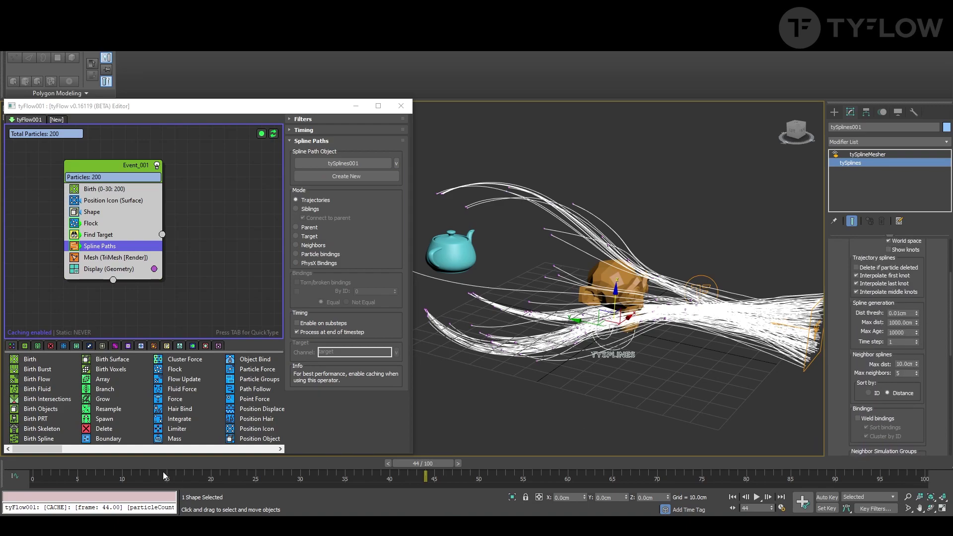
drag(163, 463, 879, 480)
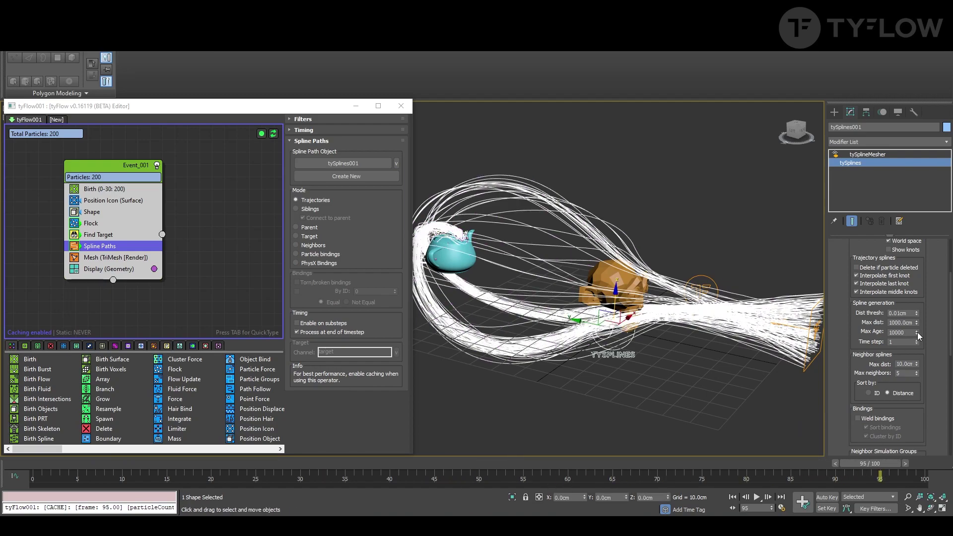
text(5)
key(Return)
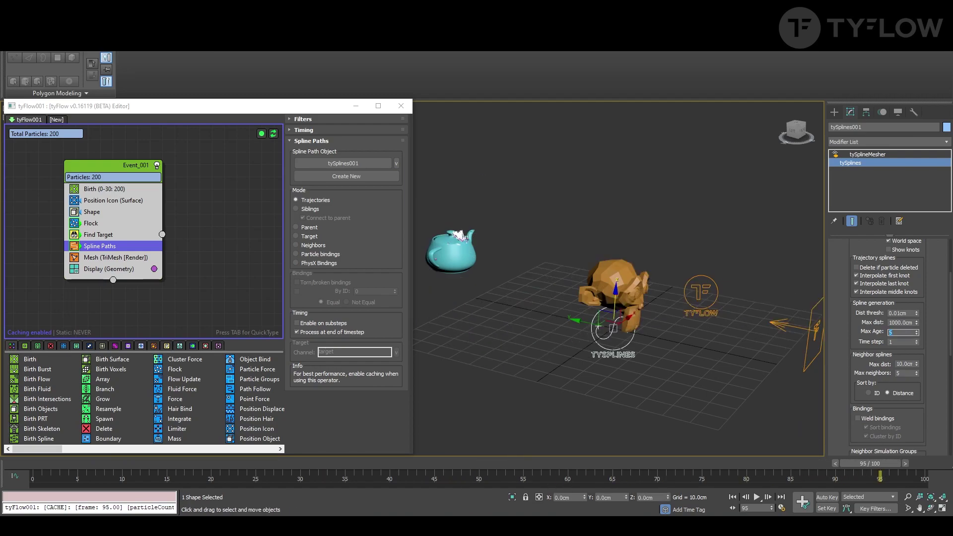
- Preview the trajectory splines at frame 36 and raise the tySplines max age to 10
drag(105, 463, 354, 496)
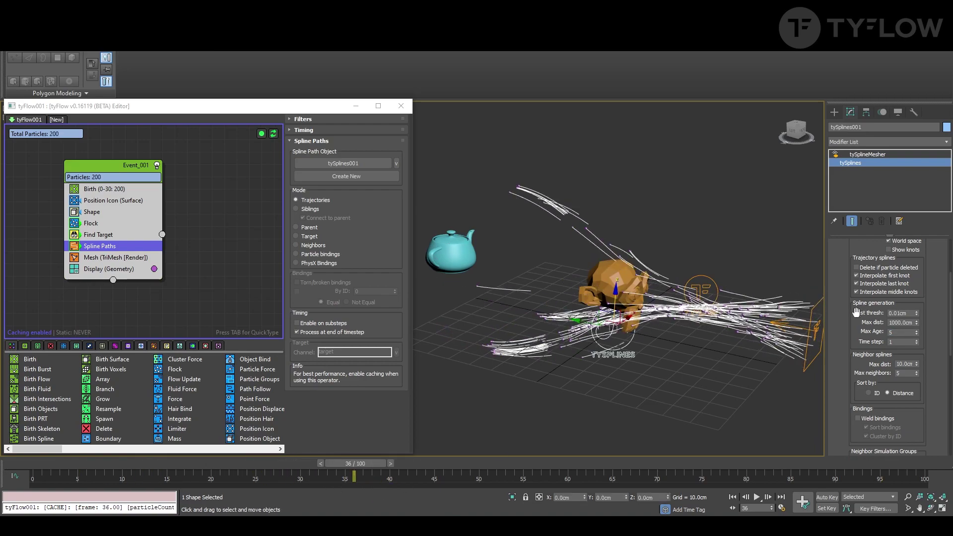
click(917, 331)
click(917, 331)
click(917, 331)
click(917, 331)
click(916, 332)
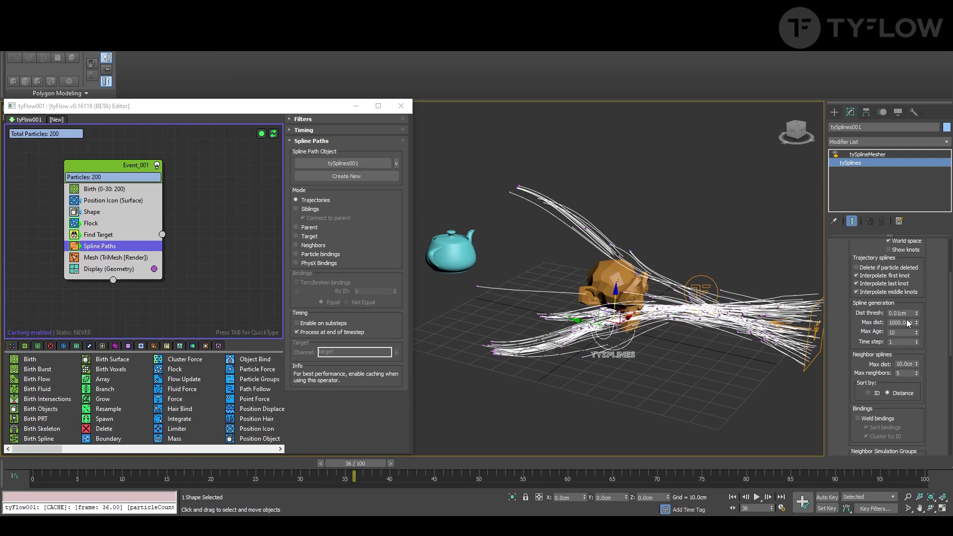
- Enable the tySplineMesher modifier and switch its taper to a curve rising from the start of the splines to full thickness at the end
click(881, 153)
click(835, 154)
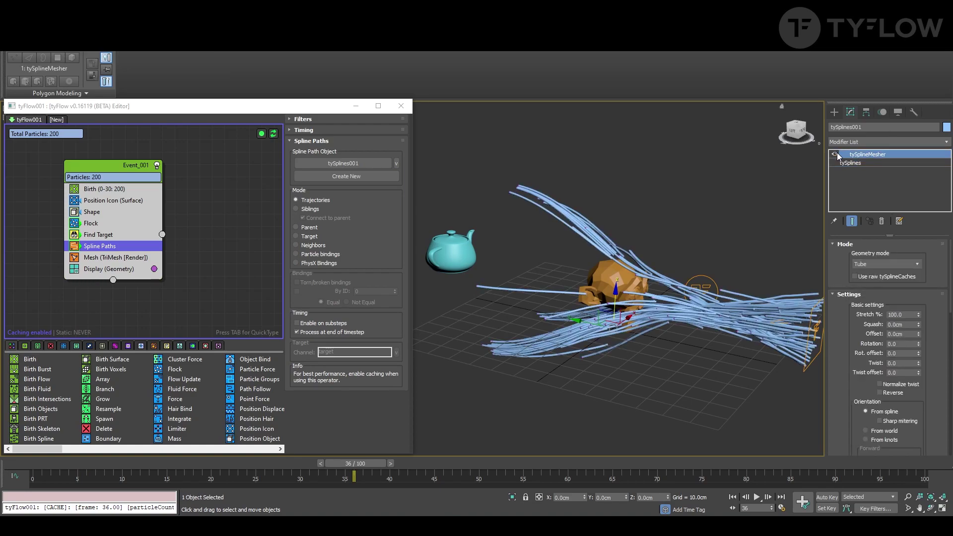
scroll(935, 364, down, 10)
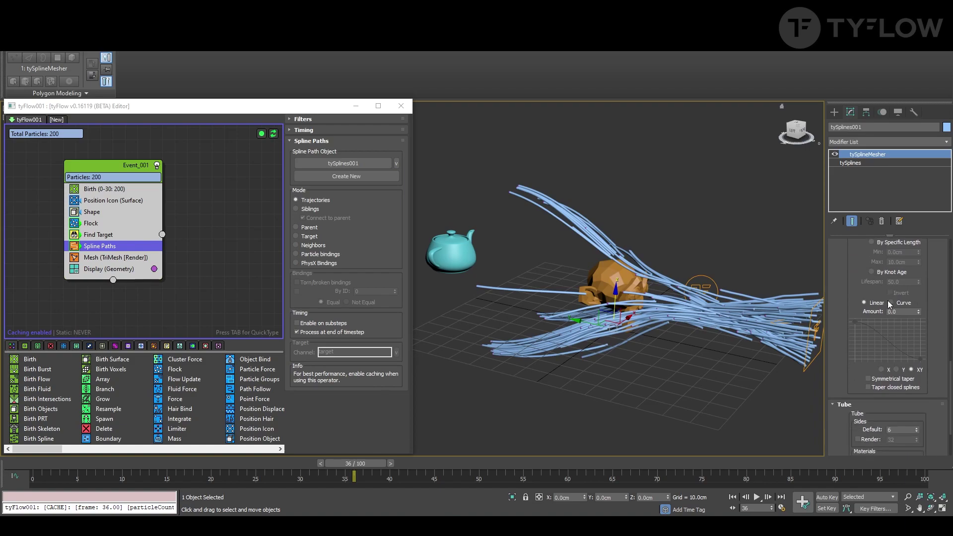
click(904, 304)
drag(923, 288, 922, 324)
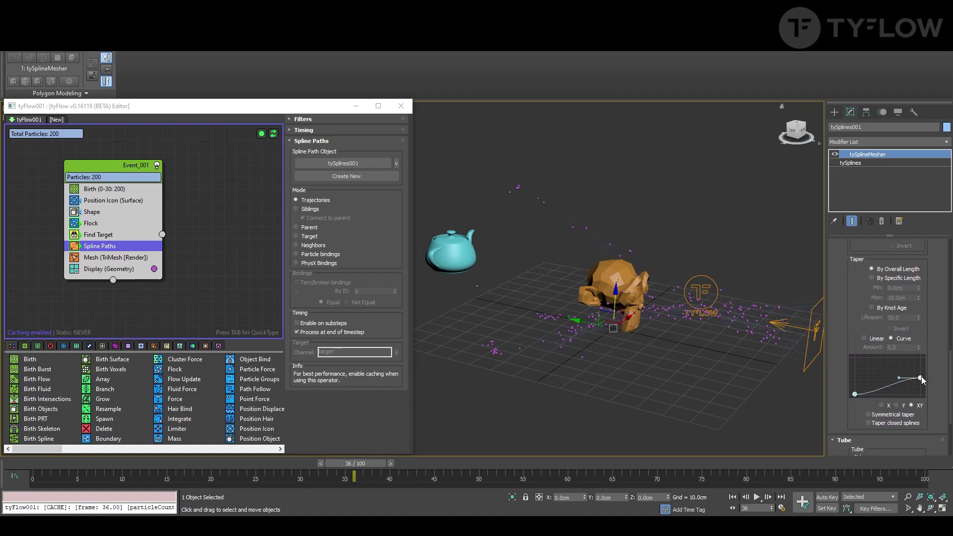
drag(920, 361, 920, 358)
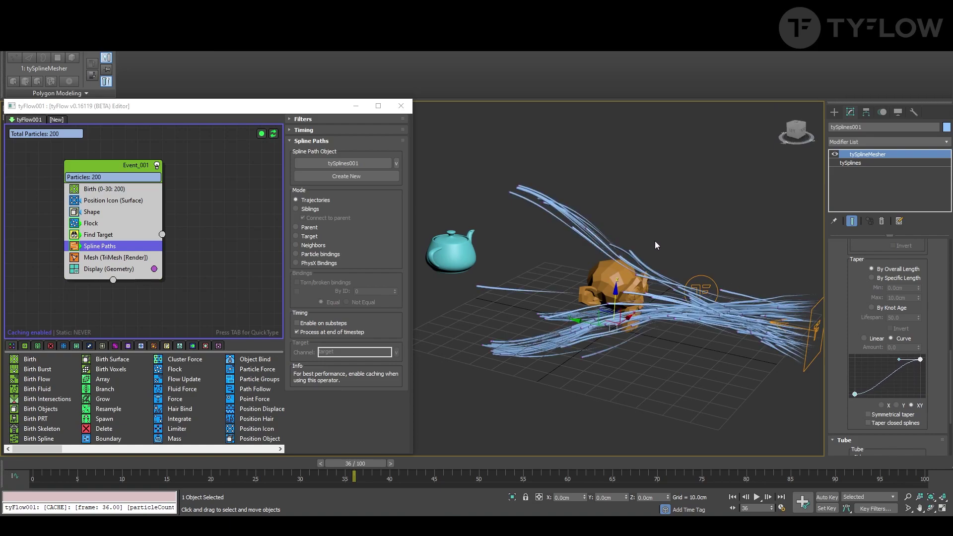
alt+middle_drag(656, 245, 678, 251)
- Change the object color of the spline trails to purple
click(946, 128)
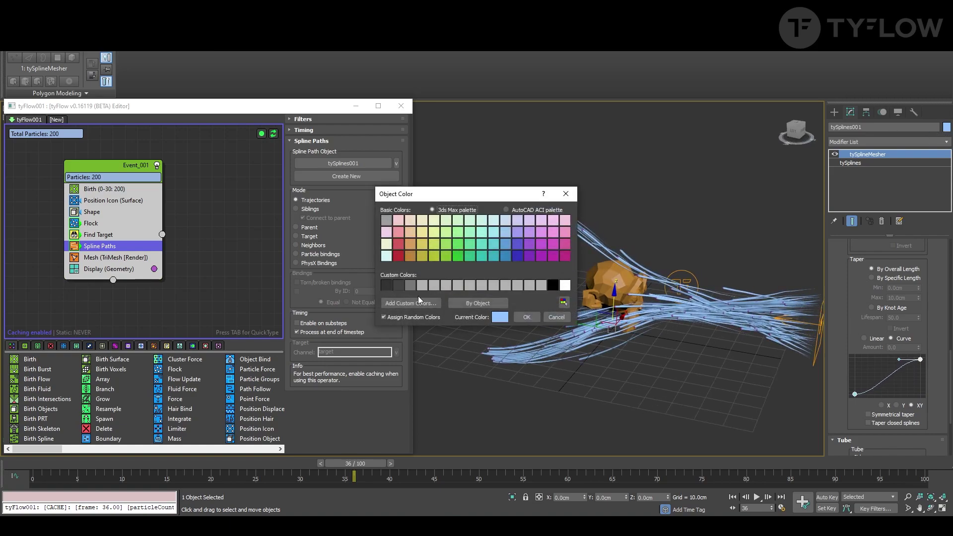
click(524, 317)
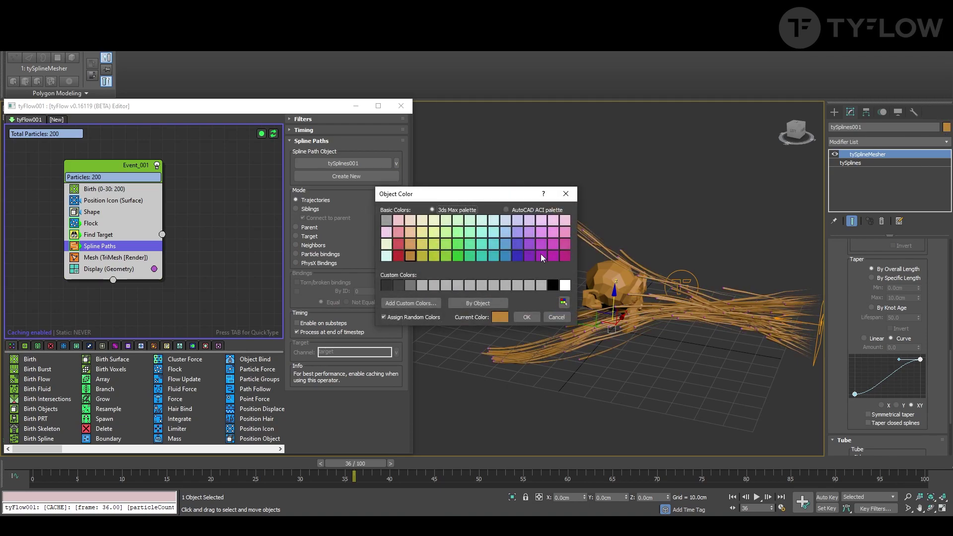
click(541, 255)
click(536, 318)
alt+middle_drag(727, 318, 669, 329)
- Preview the trails up to frame 48 and inspect them from the teapot side
drag(57, 462, 457, 496)
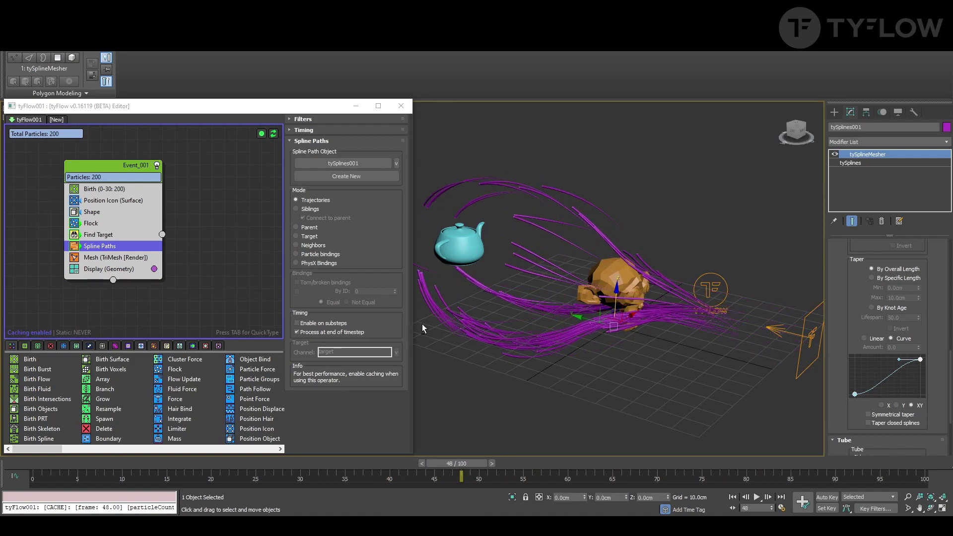
alt+middle_drag(422, 328, 517, 327)
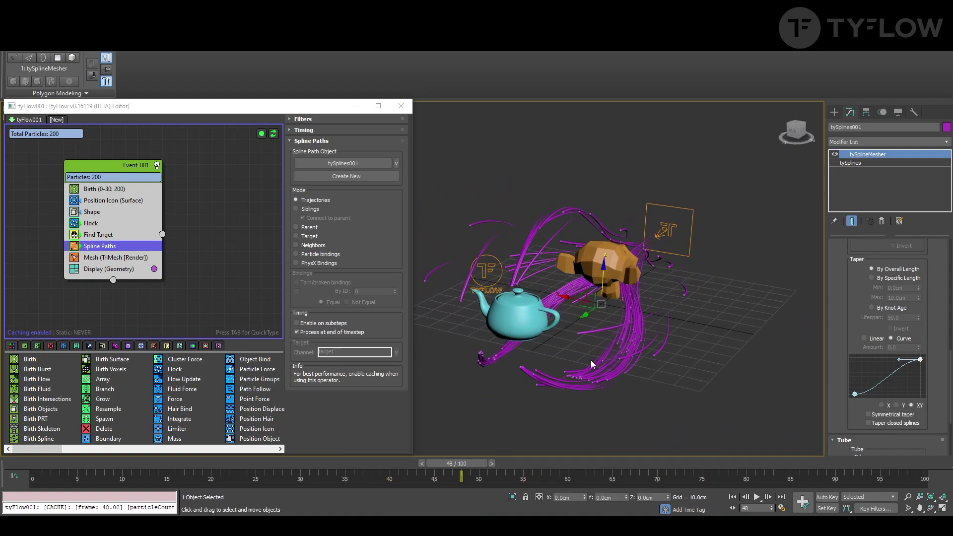
mouse_move(604, 356)
alt+middle_down()
mouse_move(588, 376)
mouse_move(593, 369)
alt+middle_up()
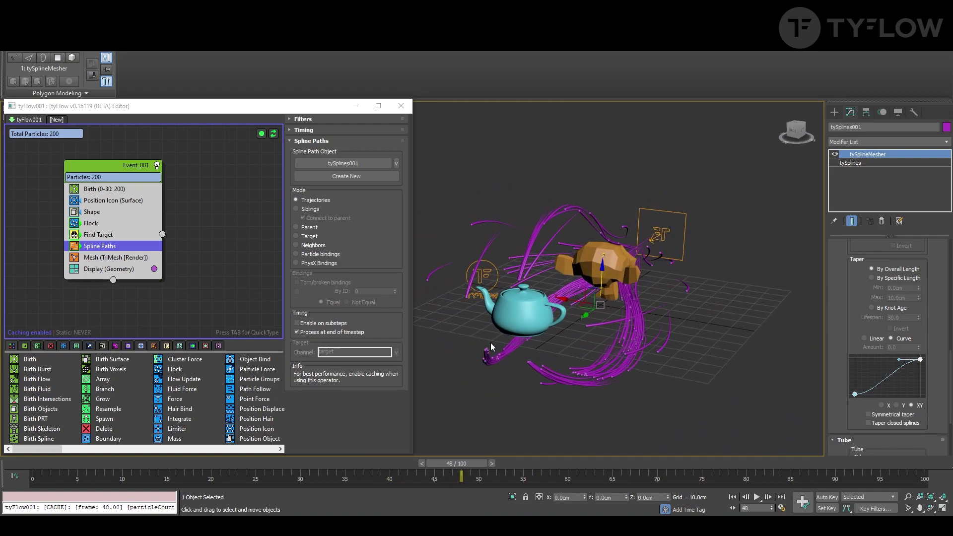
- Set the Flock operator's neighbor alignment, cohesion and repulsion values, distances and falloffs to 0, and preview the resulting particle motion
click(94, 224)
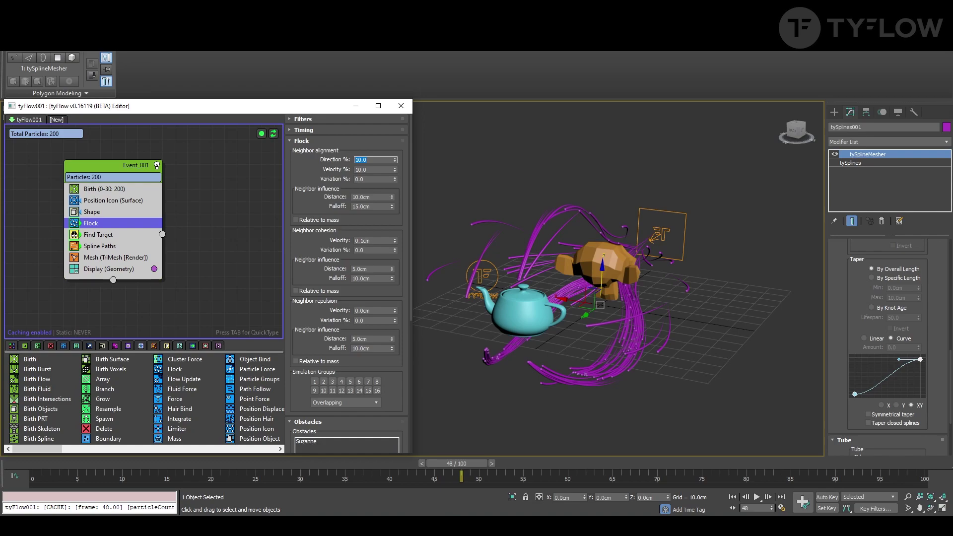
text(0)
key(Tab)
text(0)
key(Tab)
text(0)
key(Tab)
text(0)
key(Tab)
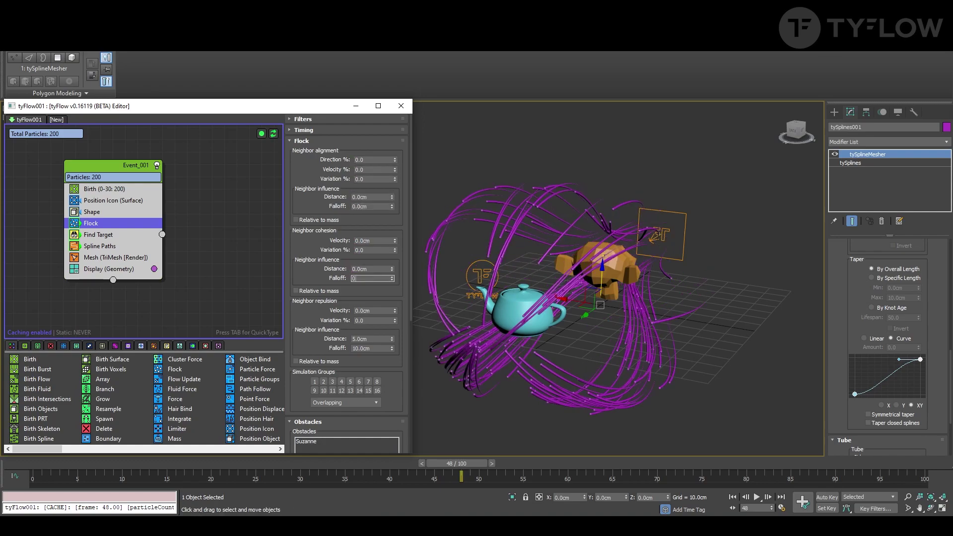
text(0)
key(Tab)
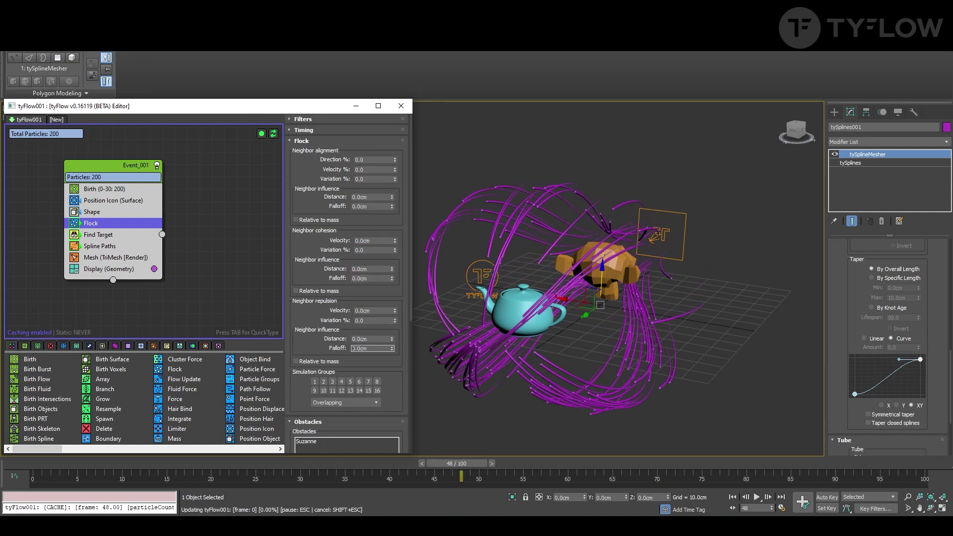
text(0)
key(Tab)
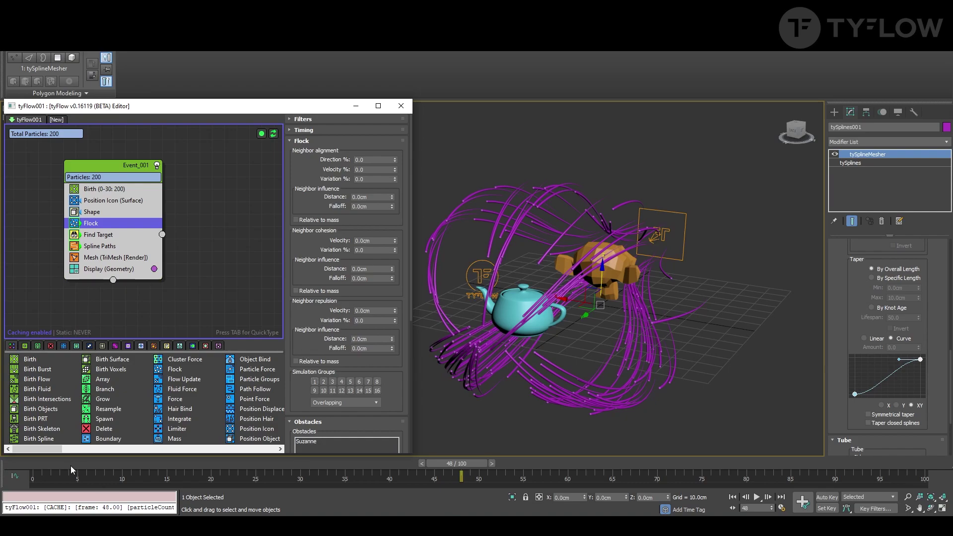
drag(71, 470, 747, 496)
alt+middle_drag(640, 348, 520, 364)
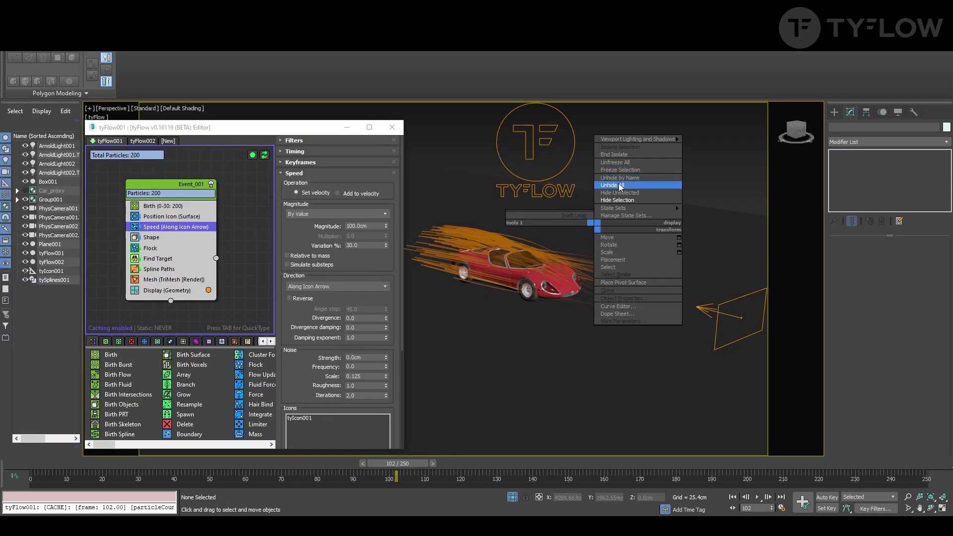
- Unhide all objects in the car scene and isolate the Car_proxy group to examine its simplified mesh with edged faces
click(620, 187)
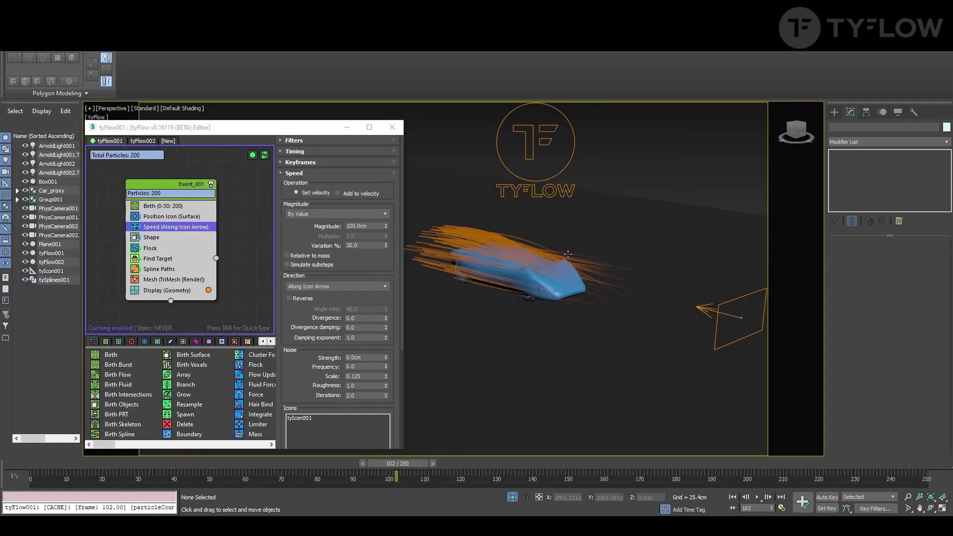
click(568, 254)
key(alt+q)
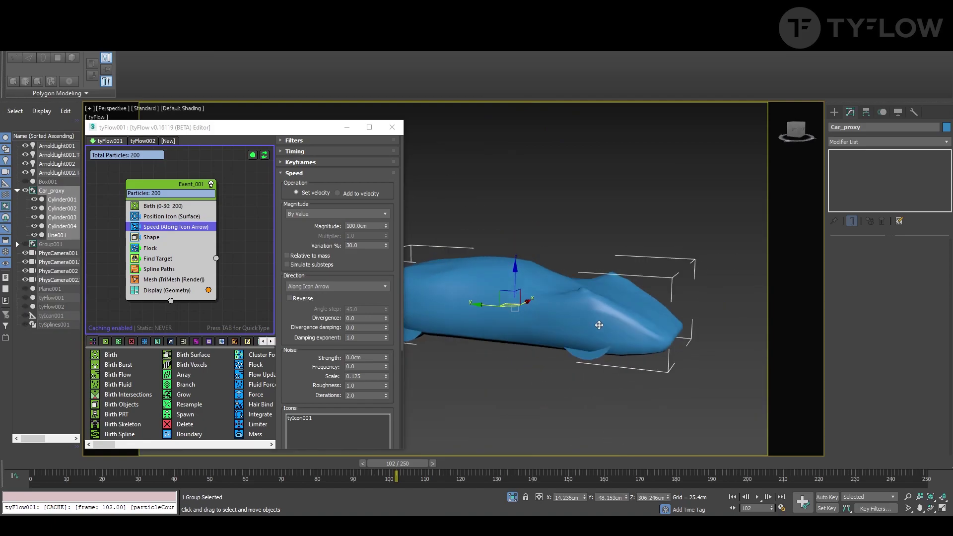
key(F4)
mouse_move(598, 324)
alt+middle_down()
mouse_move(655, 246)
mouse_move(697, 265)
mouse_move(706, 208)
mouse_move(703, 352)
mouse_move(599, 322)
mouse_move(615, 277)
mouse_move(645, 323)
mouse_move(663, 330)
mouse_move(672, 209)
alt+middle_up()
right_click(666, 218)
click(692, 173)
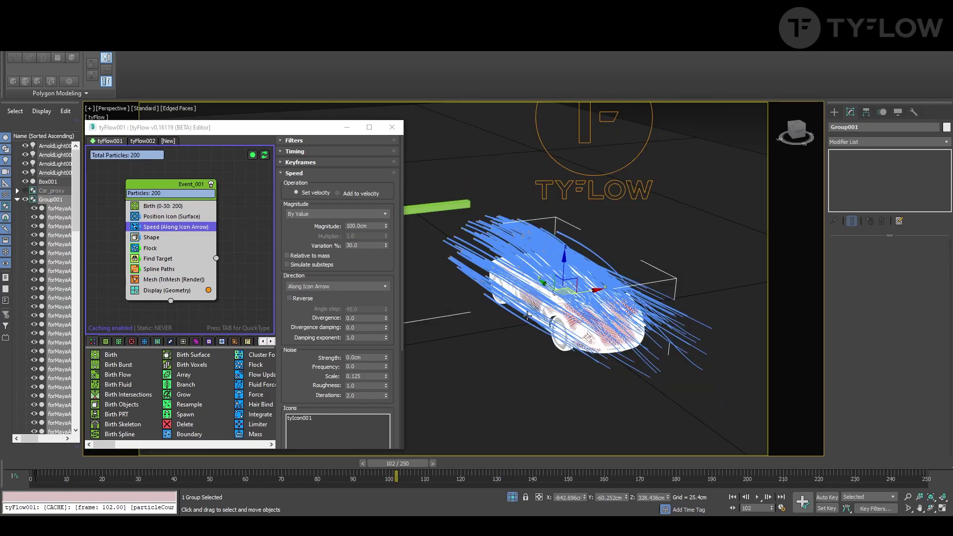
- Return the viewport to shading without edges and examine the Arnold light above the car and the trails around it
key(F4)
mouse_move(590, 306)
alt+middle_down()
mouse_move(579, 311)
mouse_move(587, 316)
alt+middle_up()
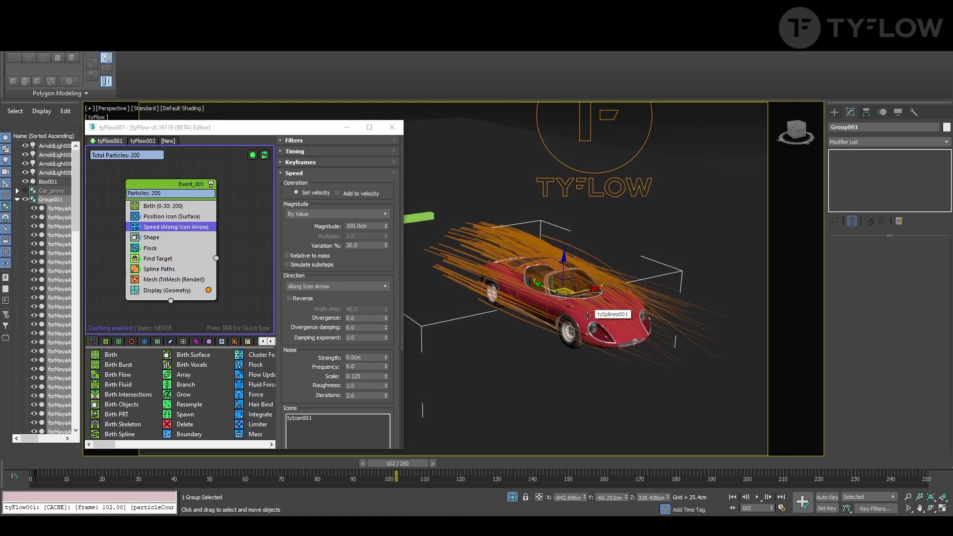
scroll(718, 327, down, 3)
click(699, 226)
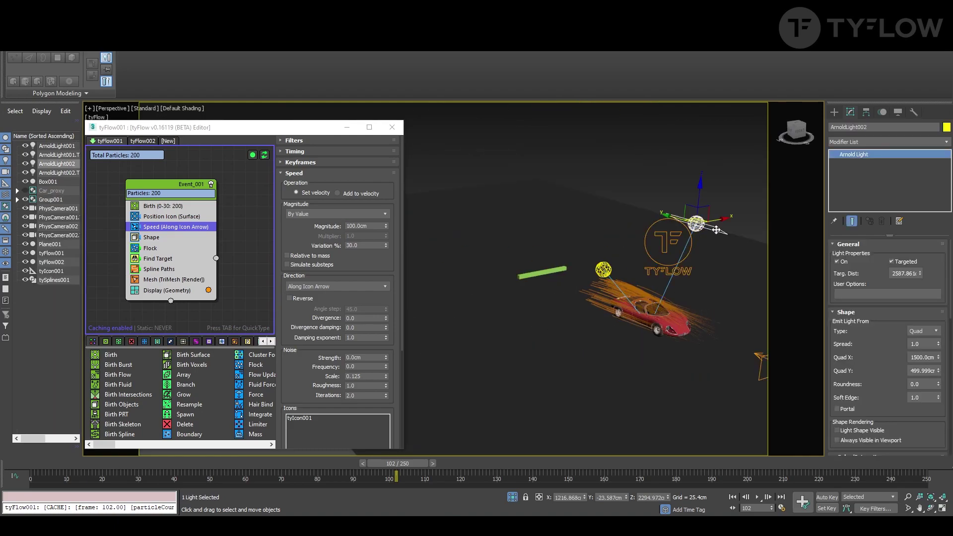
scroll(713, 229, up, 3)
middle_drag(672, 272, 675, 211)
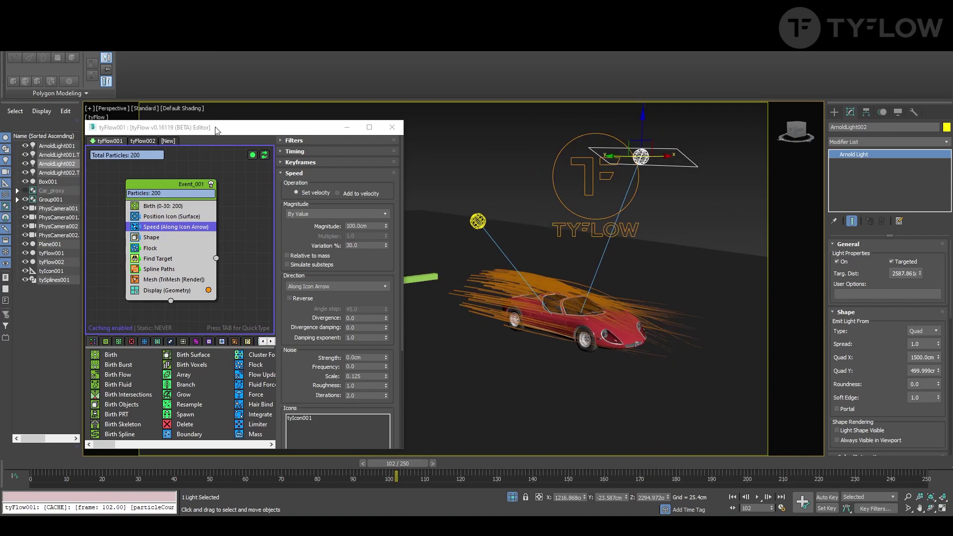
scroll(531, 291, up, 5)
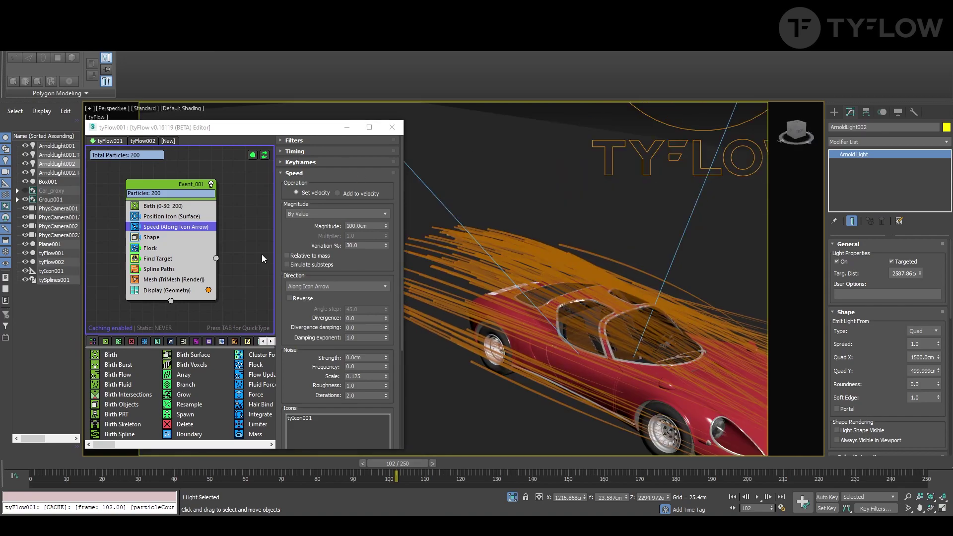
- Select the spline trails and examine the parameters of Physical Material #82 in the material editor
click(541, 261)
key(m)
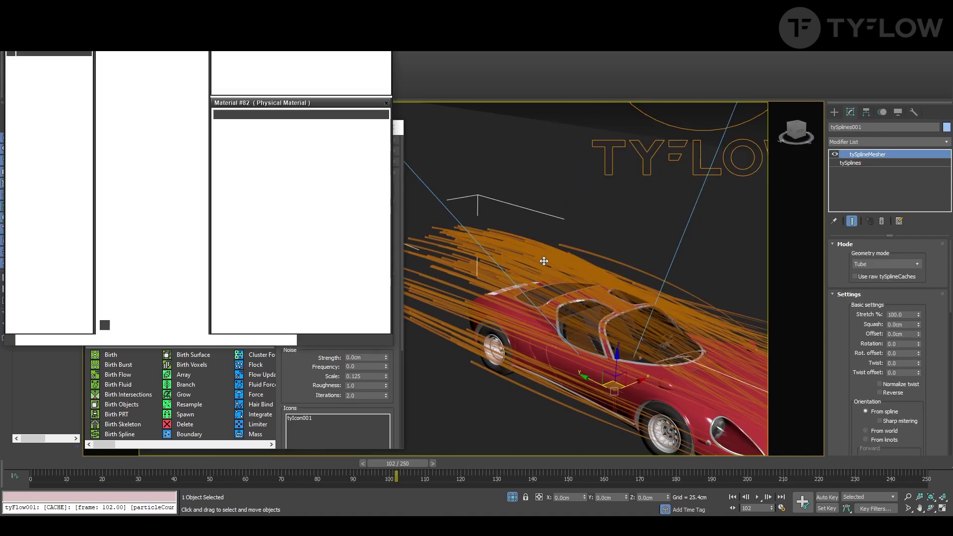
click(170, 104)
scroll(171, 107, up, 1)
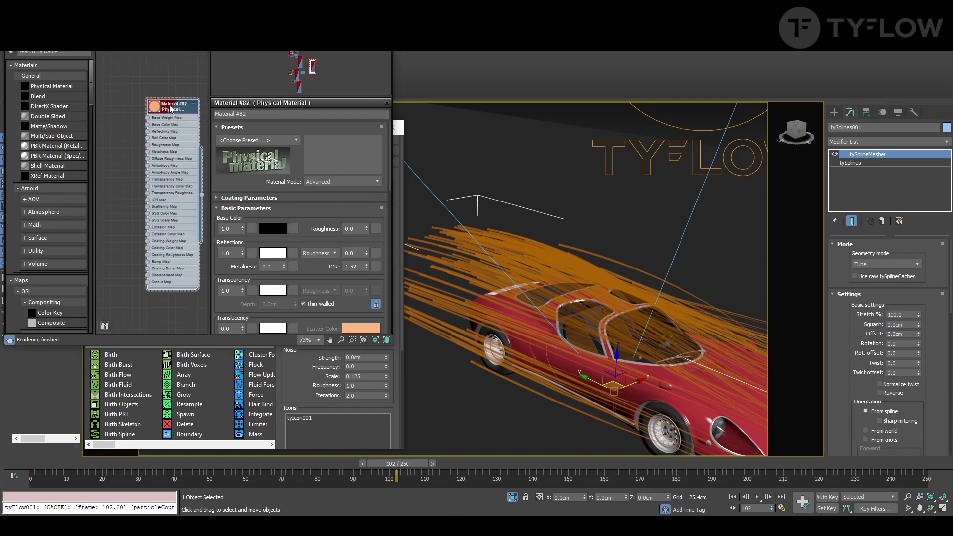
drag(349, 218, 341, 141)
- Preview the trails flowing over the car up to frame 149 and view them from behind
scroll(305, 204, down, 5)
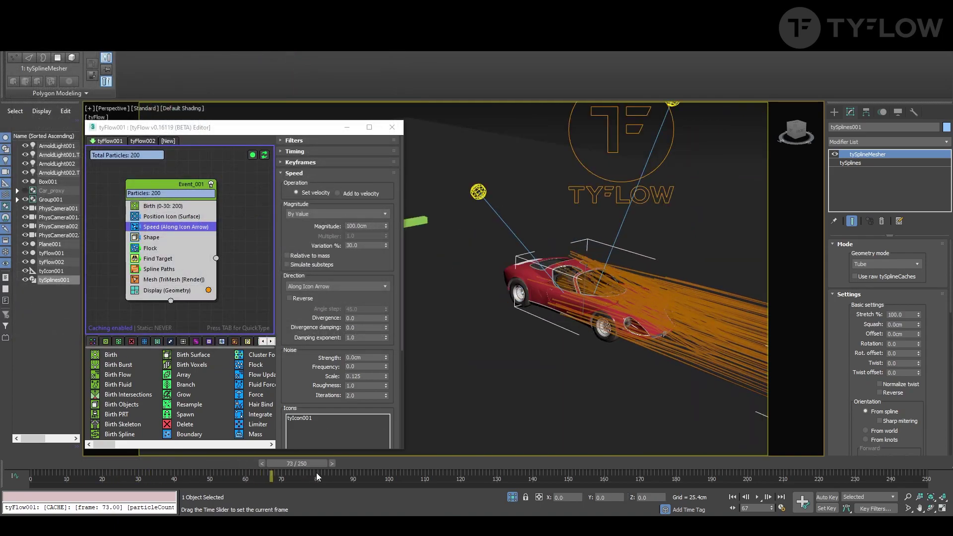
drag(537, 504, 566, 468)
alt+middle_drag(635, 331, 459, 351)
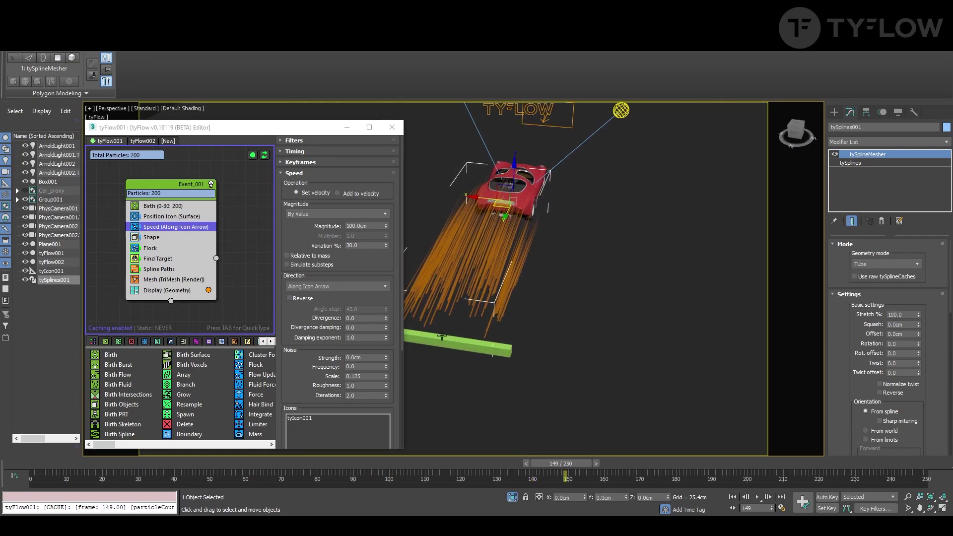
- Narrow the green target box behind the car to a width of 196.8 cm and preview the trails at frame 71
click(441, 335)
middle_drag(519, 359, 598, 342)
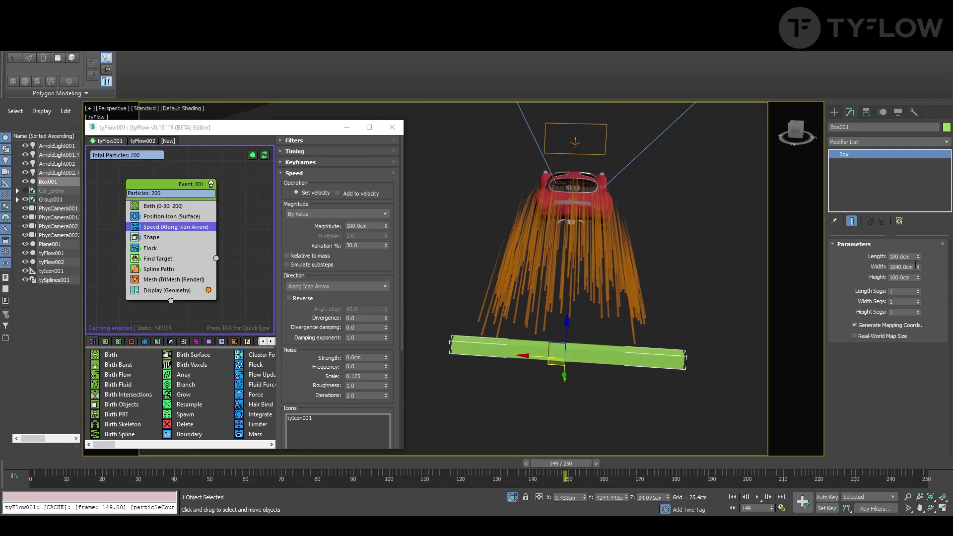
drag(916, 268, 919, 388)
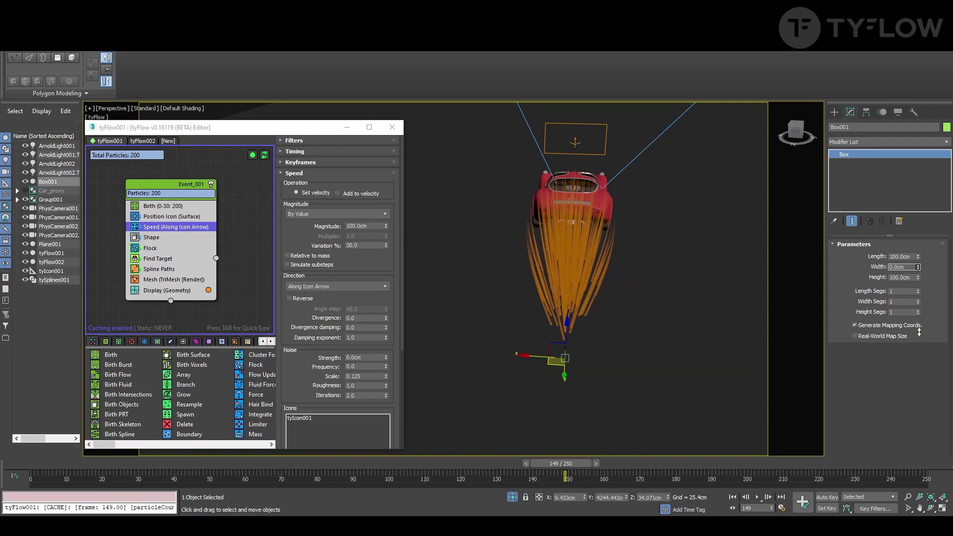
drag(919, 333, 916, 303)
alt+middle_drag(610, 355, 605, 307)
mouse_move(561, 463)
mouse_down()
mouse_move(47, 463)
mouse_move(746, 463)
mouse_move(285, 496)
mouse_up()
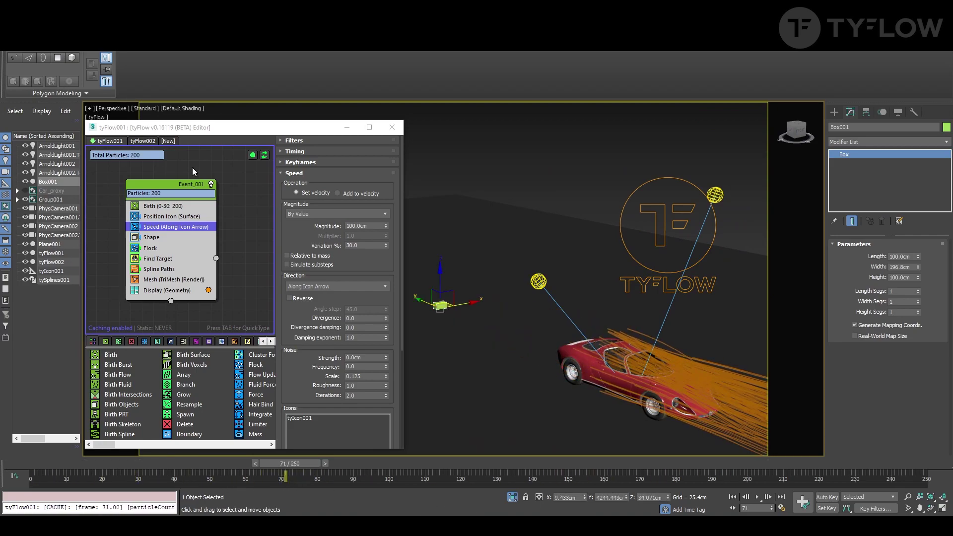
- Review the settings of the Birth, Position Icon and Speed operators in Event_001 of the car's particle flow
click(179, 209)
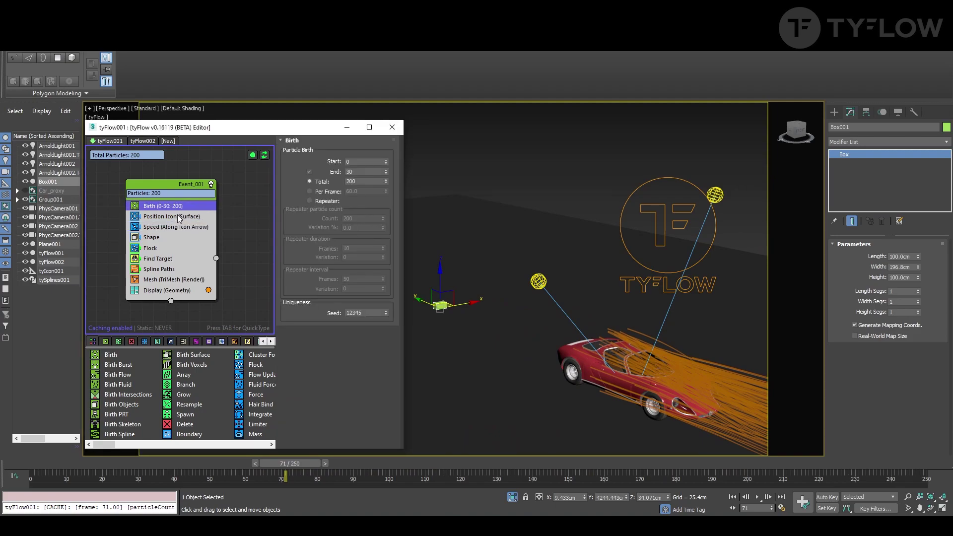
click(179, 217)
drag(293, 347, 294, 339)
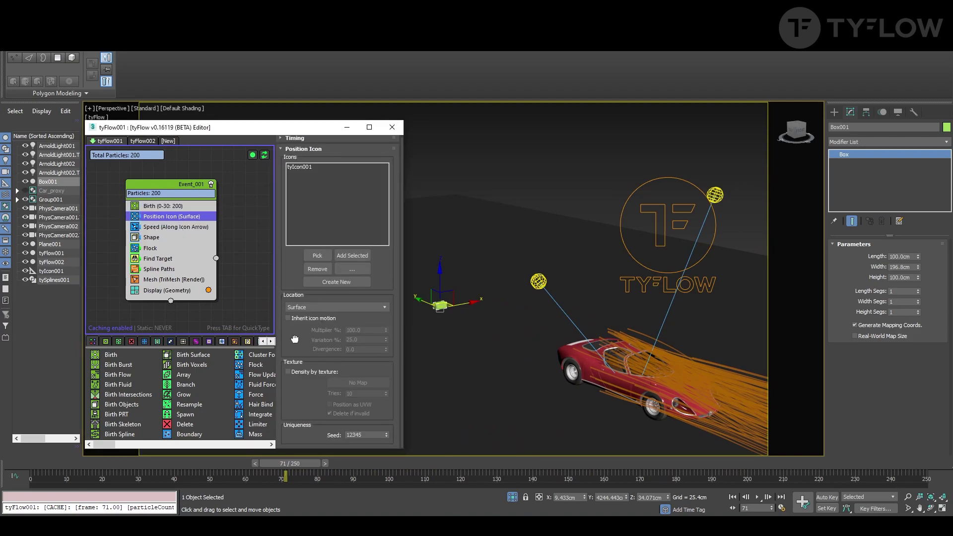
click(168, 228)
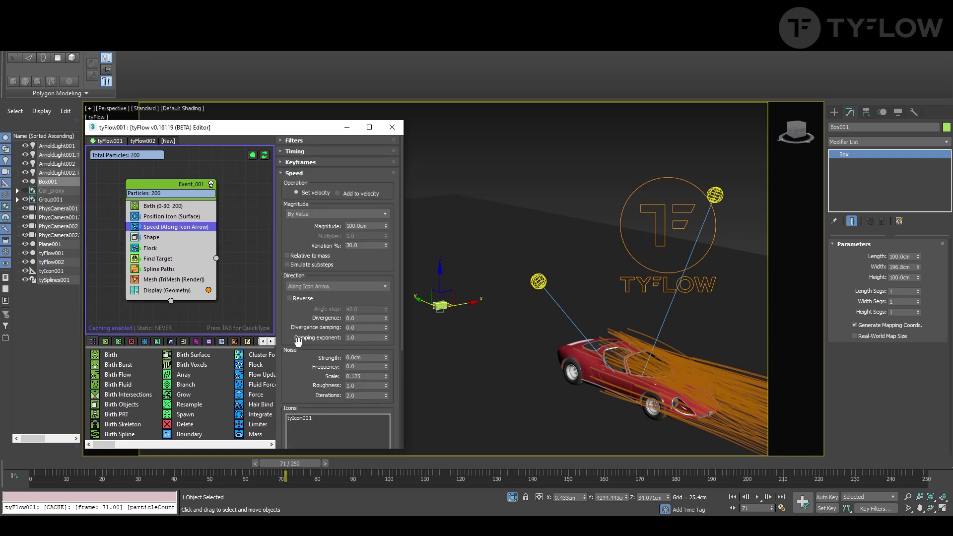
drag(294, 382, 309, 218)
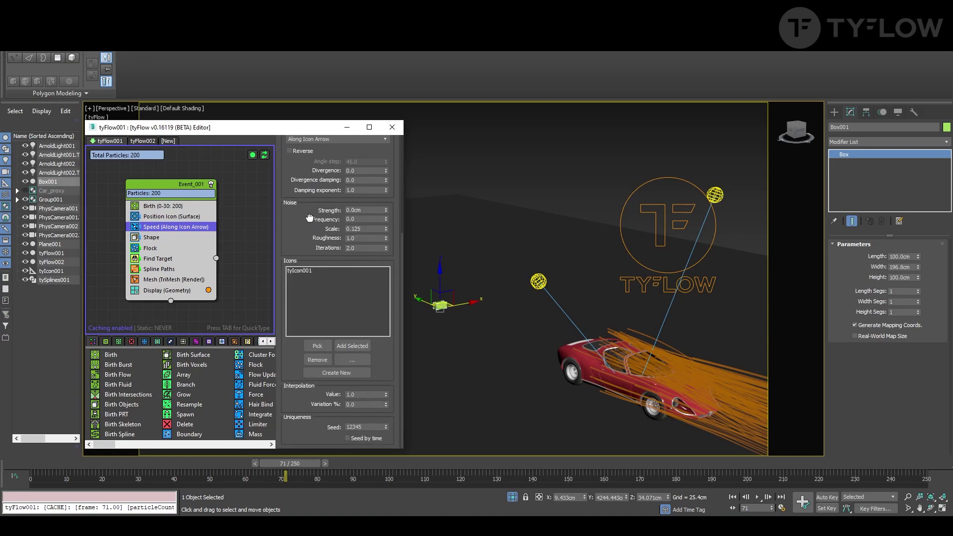
- Review the Shape operator's distribution, scale, mesh type and animation settings in Event_001
click(166, 238)
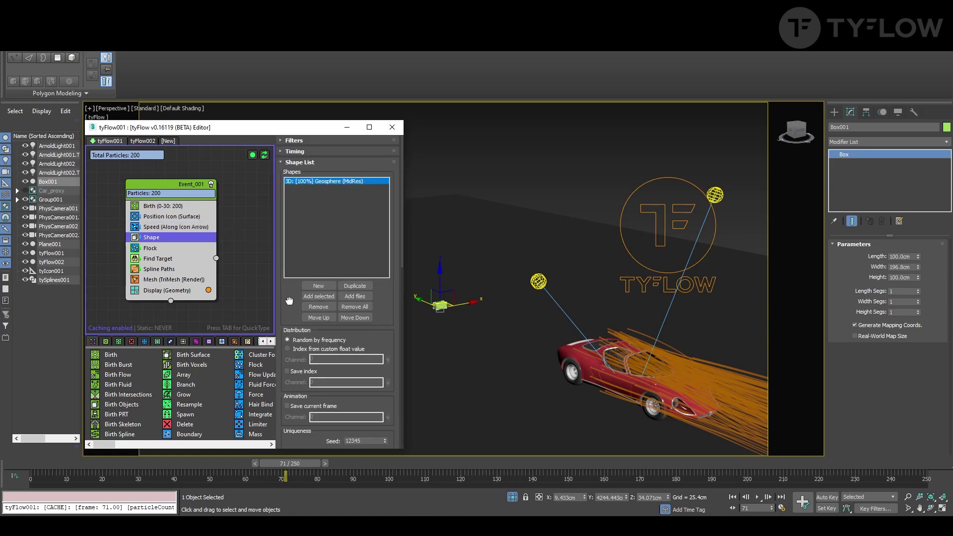
scroll(290, 301, down, 5)
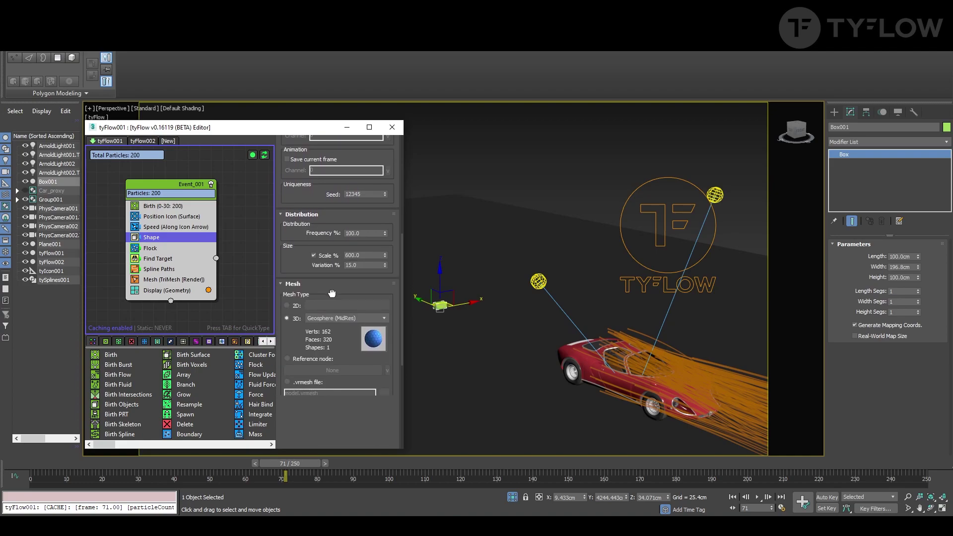
scroll(332, 294, down, 2)
scroll(353, 385, down, 2)
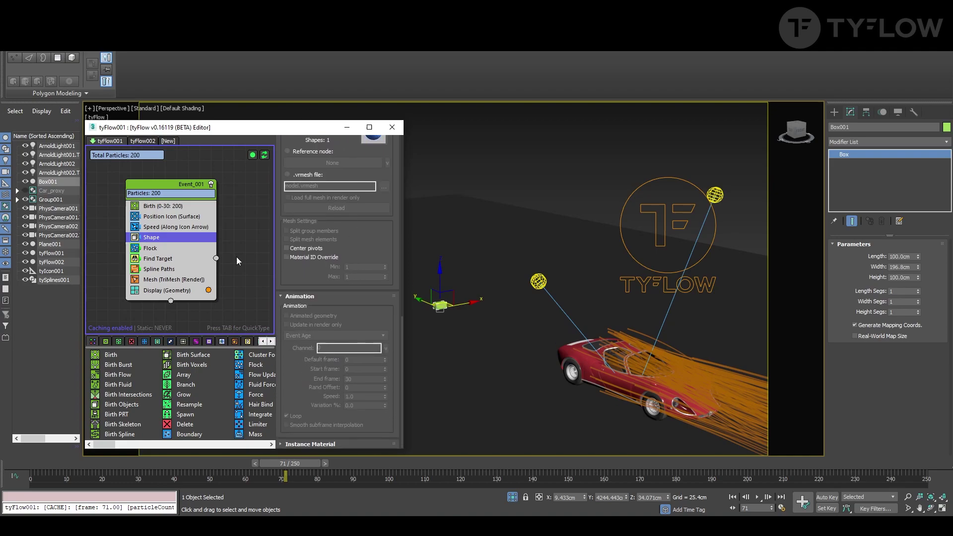
- Review the Flock operator's obstacle avoidance settings and the Find Target operator's velocity, target object and target location settings
click(160, 250)
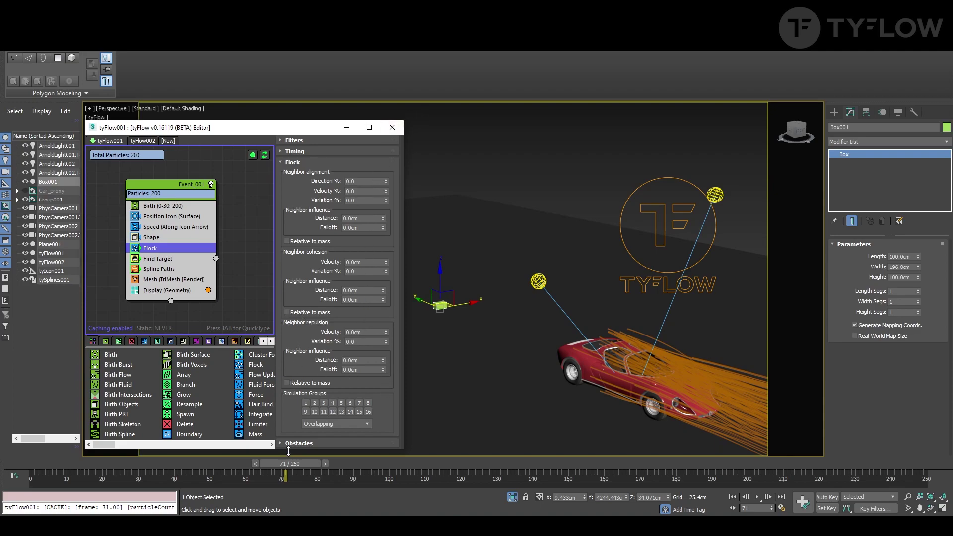
click(290, 441)
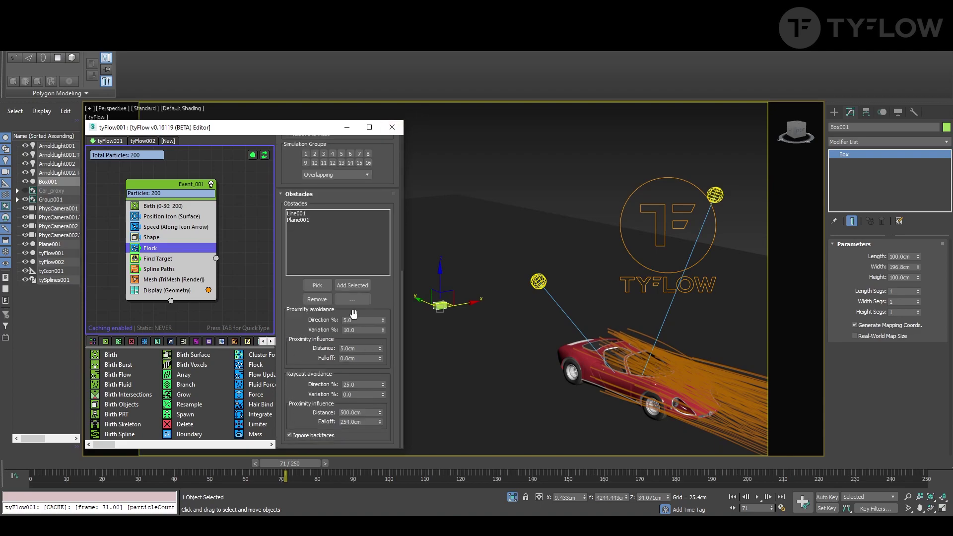
click(169, 261)
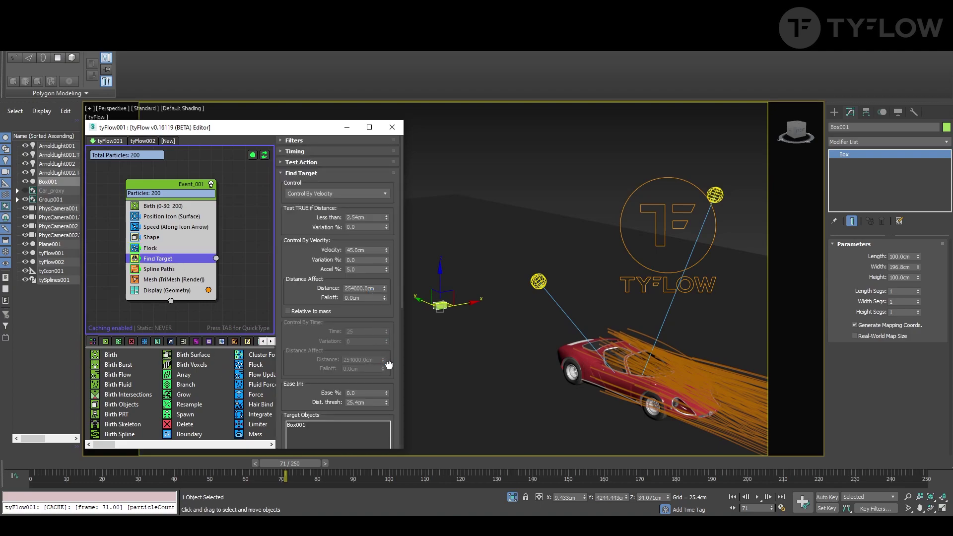
scroll(388, 365, down, 10)
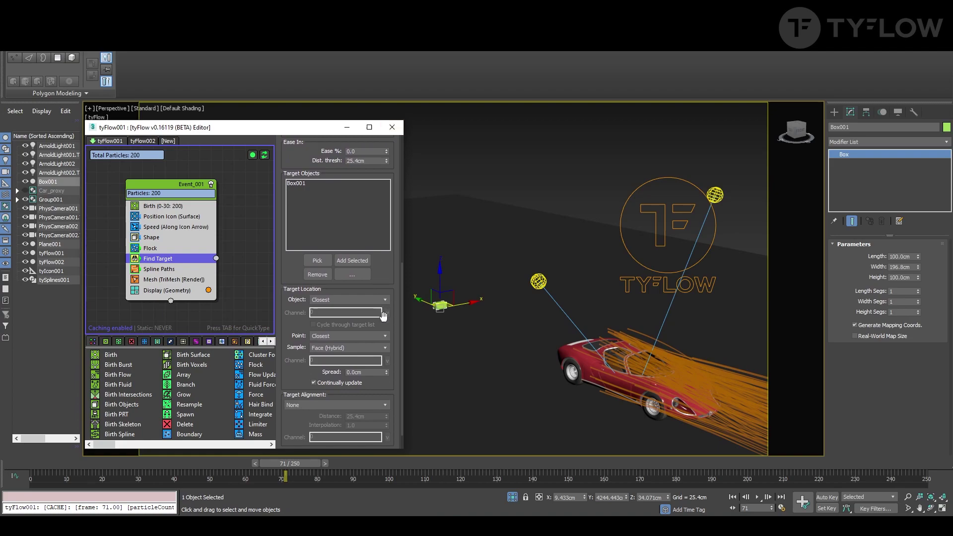
scroll(391, 341, down, 1)
- Open the Spline Paths operator's settings in Event_001
click(152, 270)
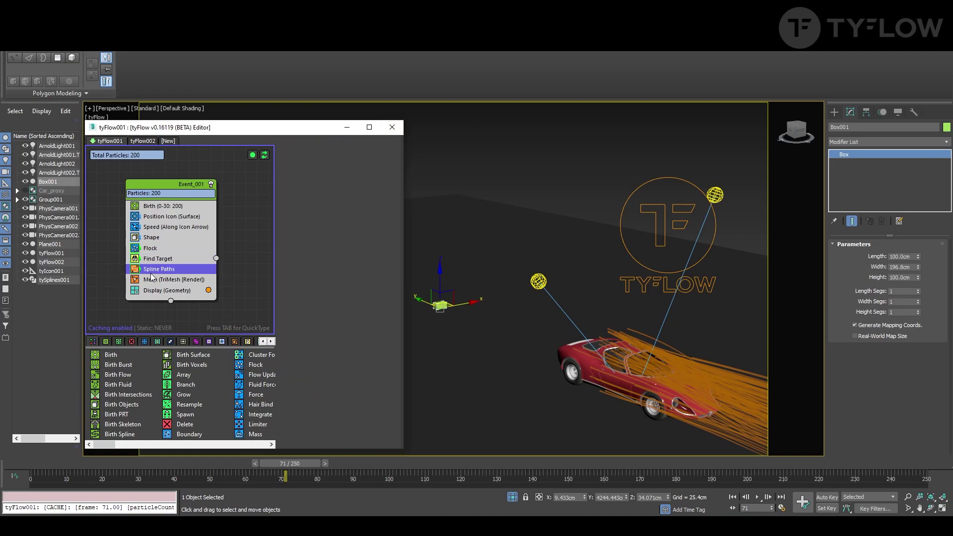